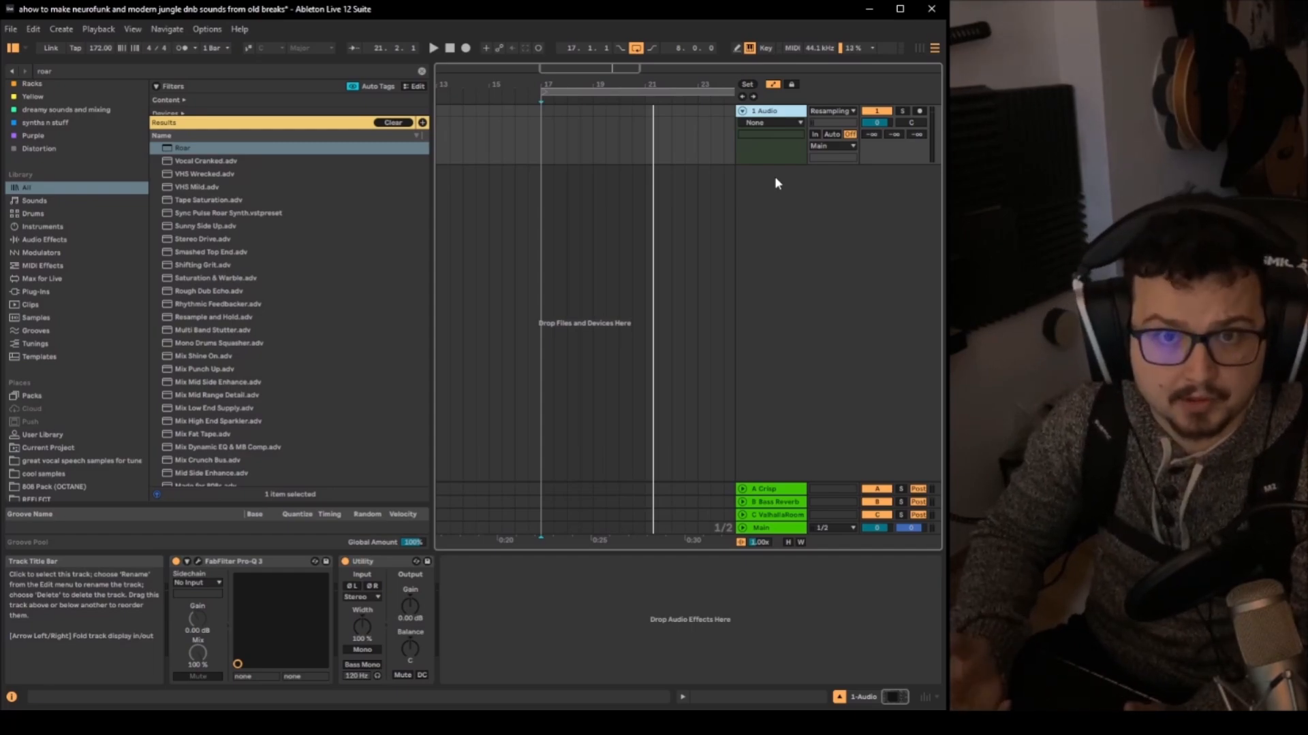
# Insert a new MIDI track and load the Serum_x64 instrument onto it, with its window placed clear of the track header.
pyautogui.rightClick(781, 201)
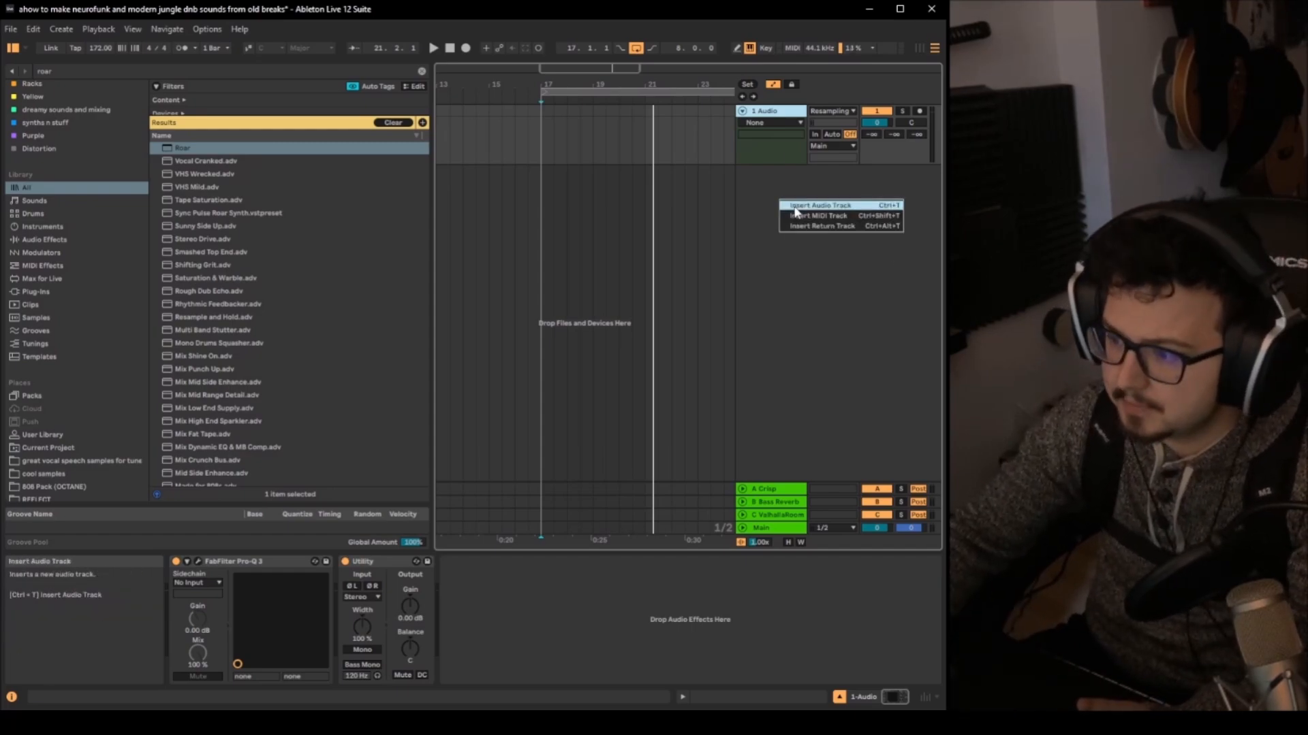
pyautogui.click(802, 217)
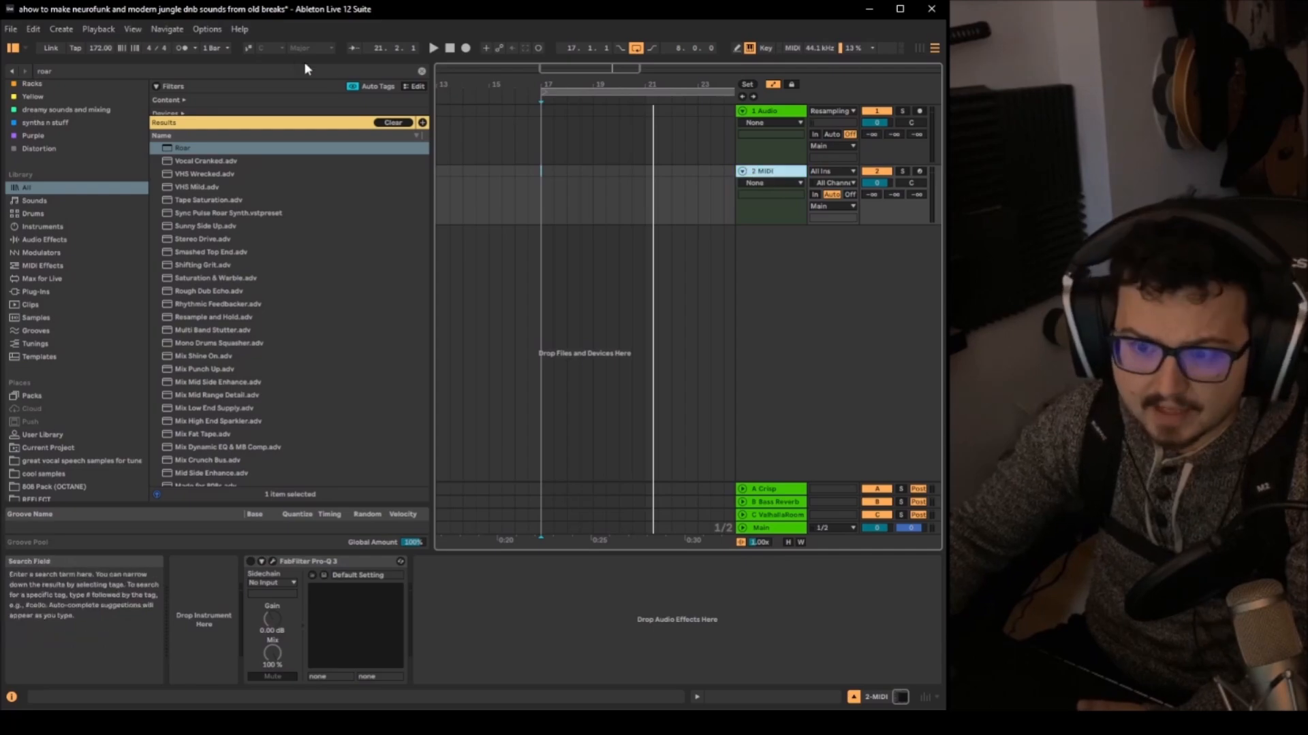
pyautogui.click(423, 71)
pyautogui.write('serum')
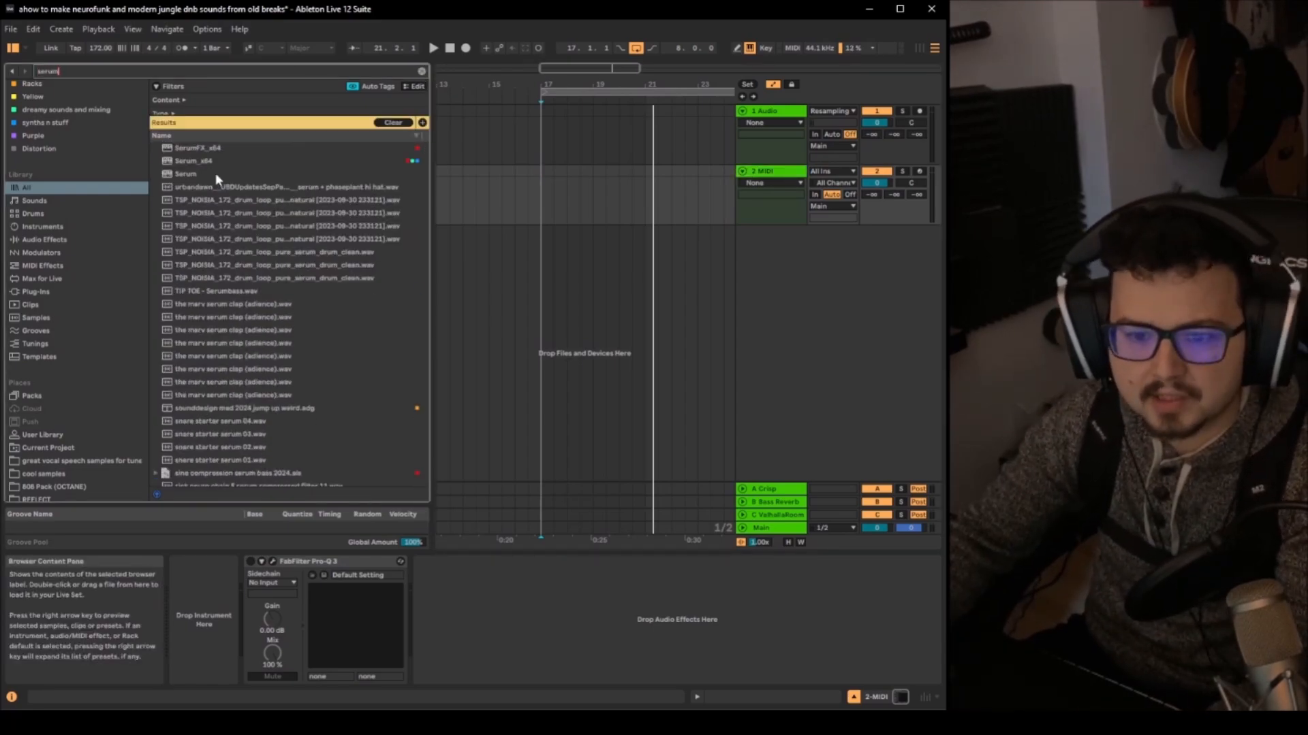
pyautogui.click(216, 161)
pyautogui.doubleClick(203, 163)
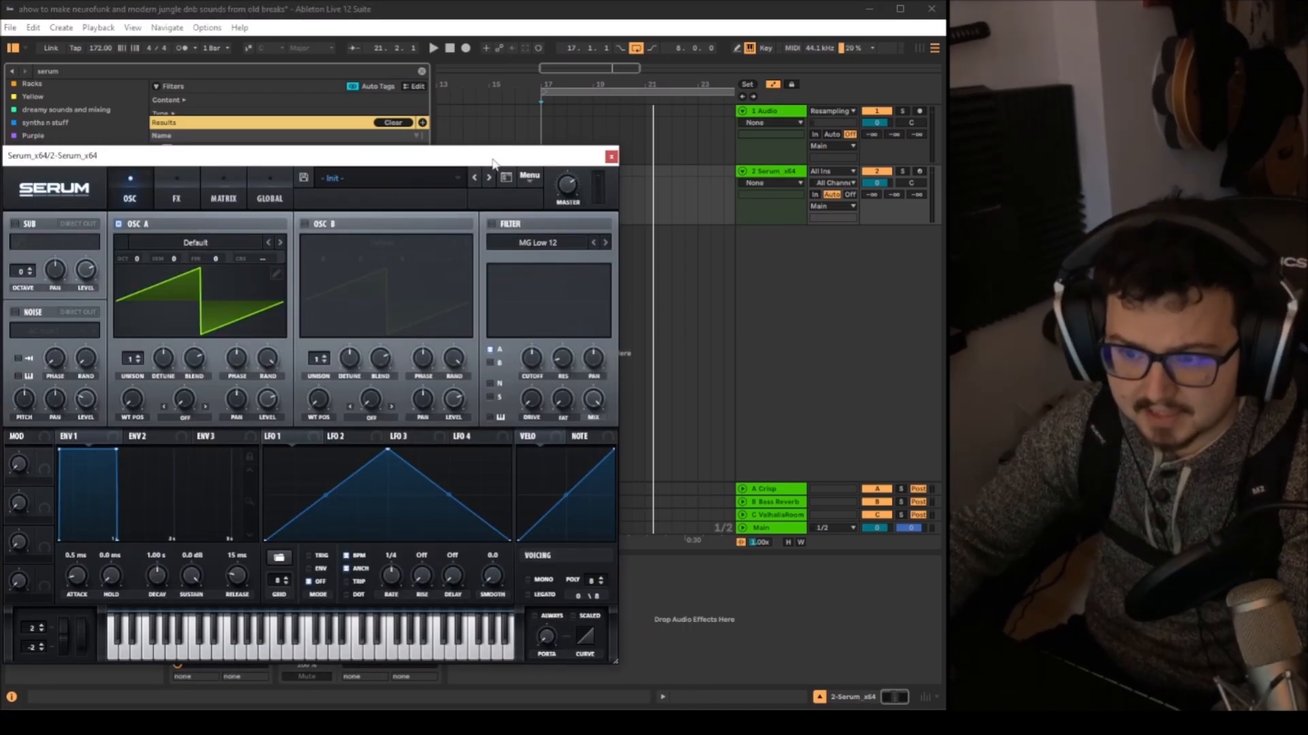
pyautogui.moveTo(485, 166); pyautogui.dragTo(587, 84)
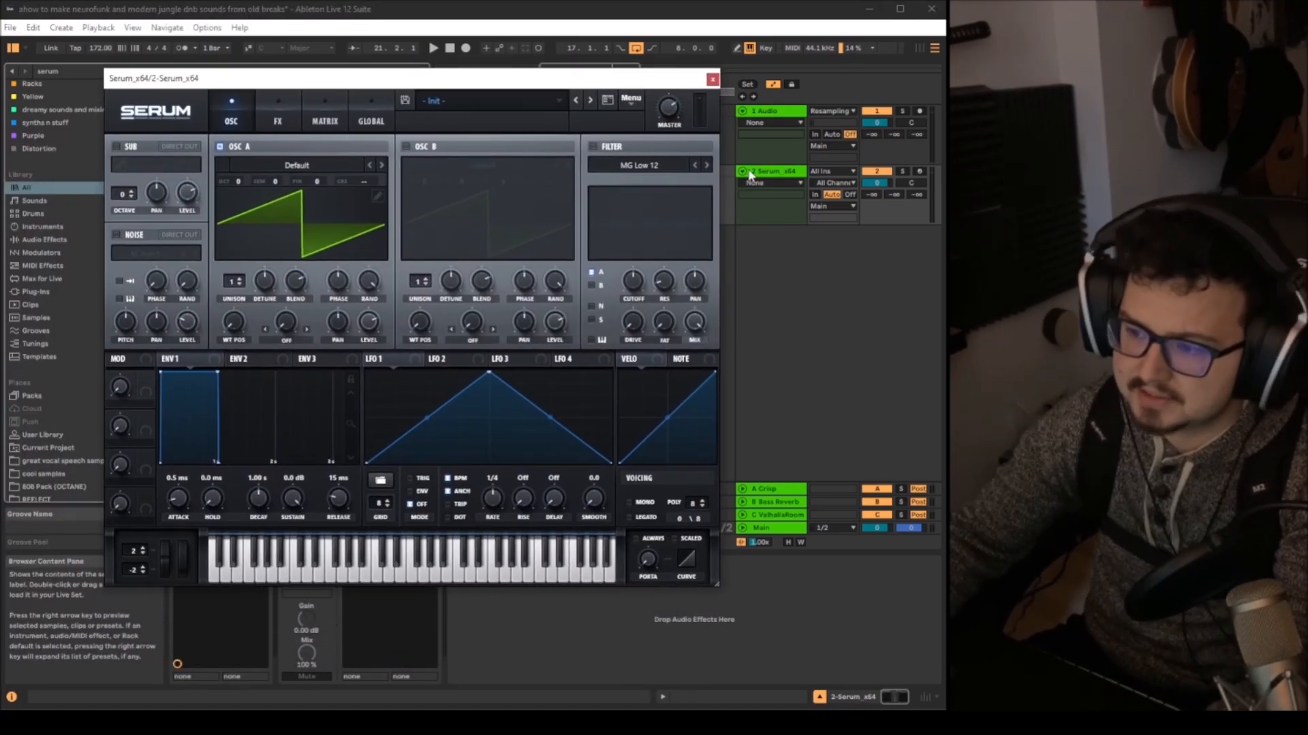
# Arm the Serum track for recording.
pyautogui.click(890, 166)
pyautogui.click(919, 171)
pyautogui.moveTo(570, 81); pyautogui.dragTo(542, 68)
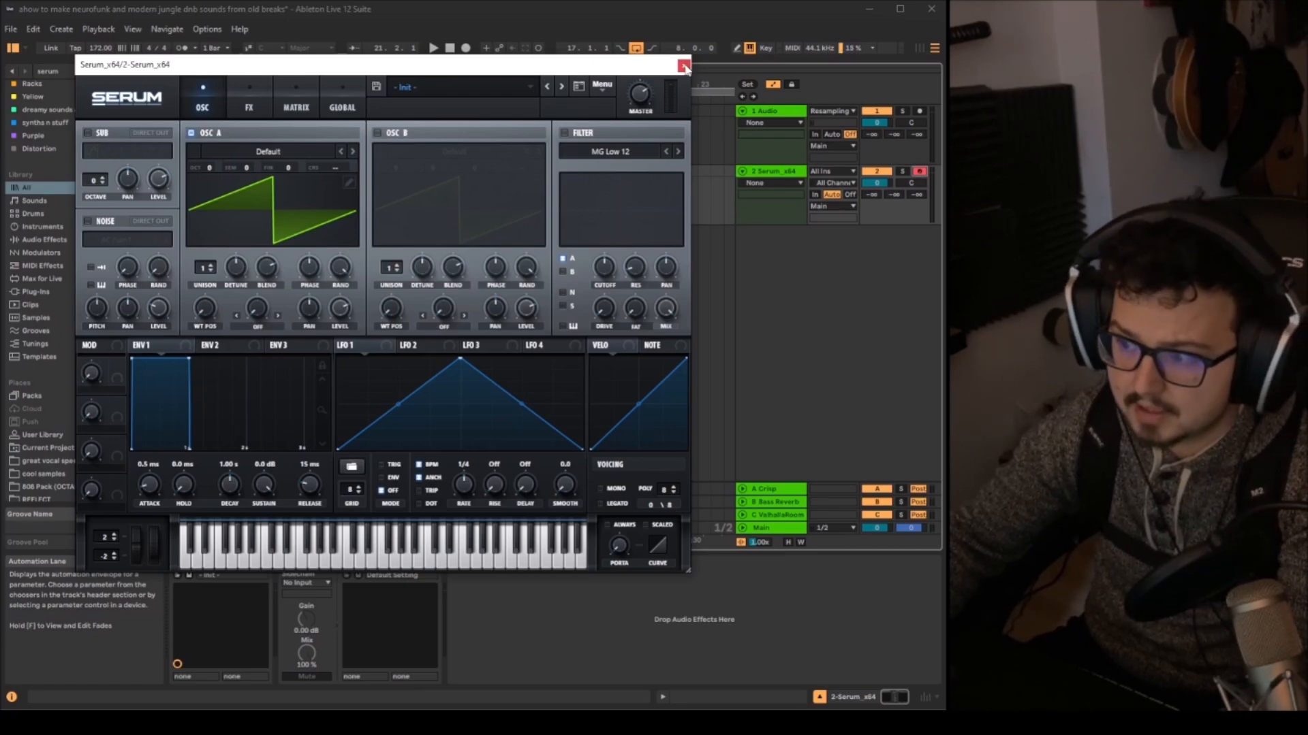
# Set Serum's oscillator A wavetable to the analog sine Analog_BD_Sin.
pyautogui.moveTo(411, 68); pyautogui.dragTo(444, 38)
pyautogui.click(293, 124)
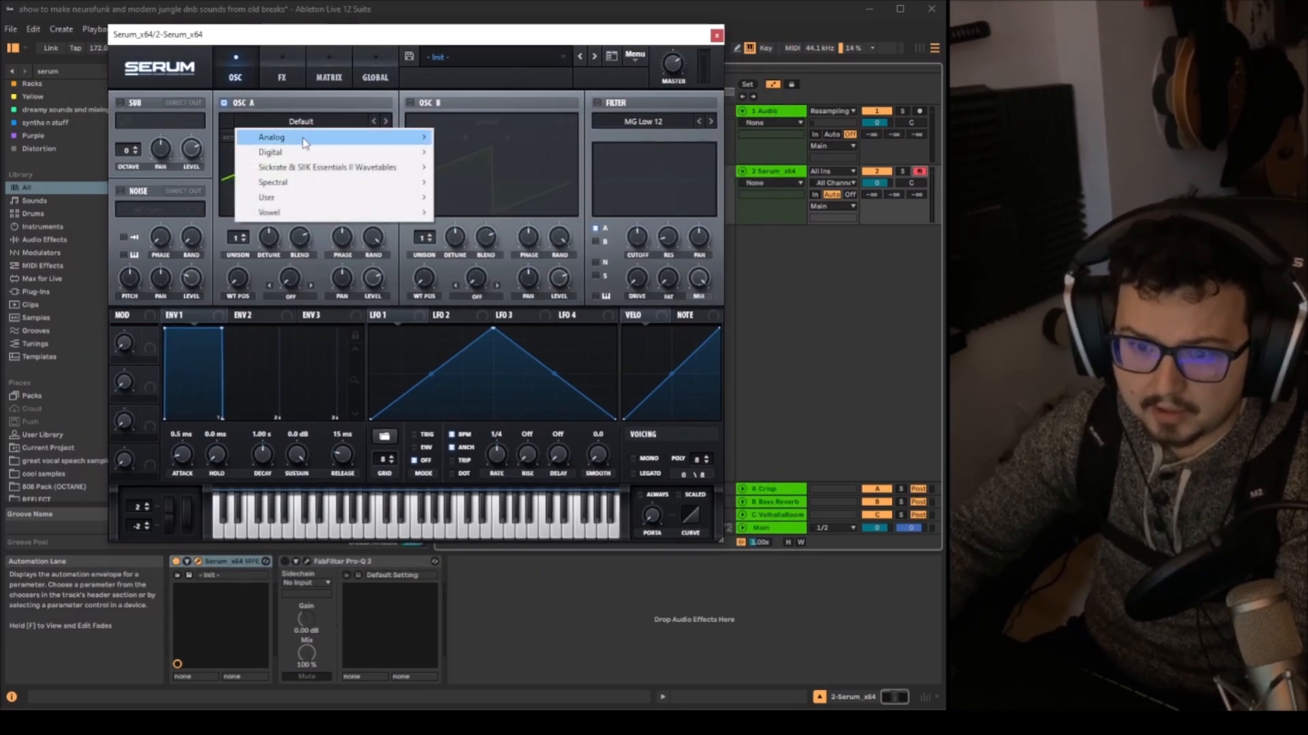
pyautogui.moveTo(305, 140)
pyautogui.click(480, 161)
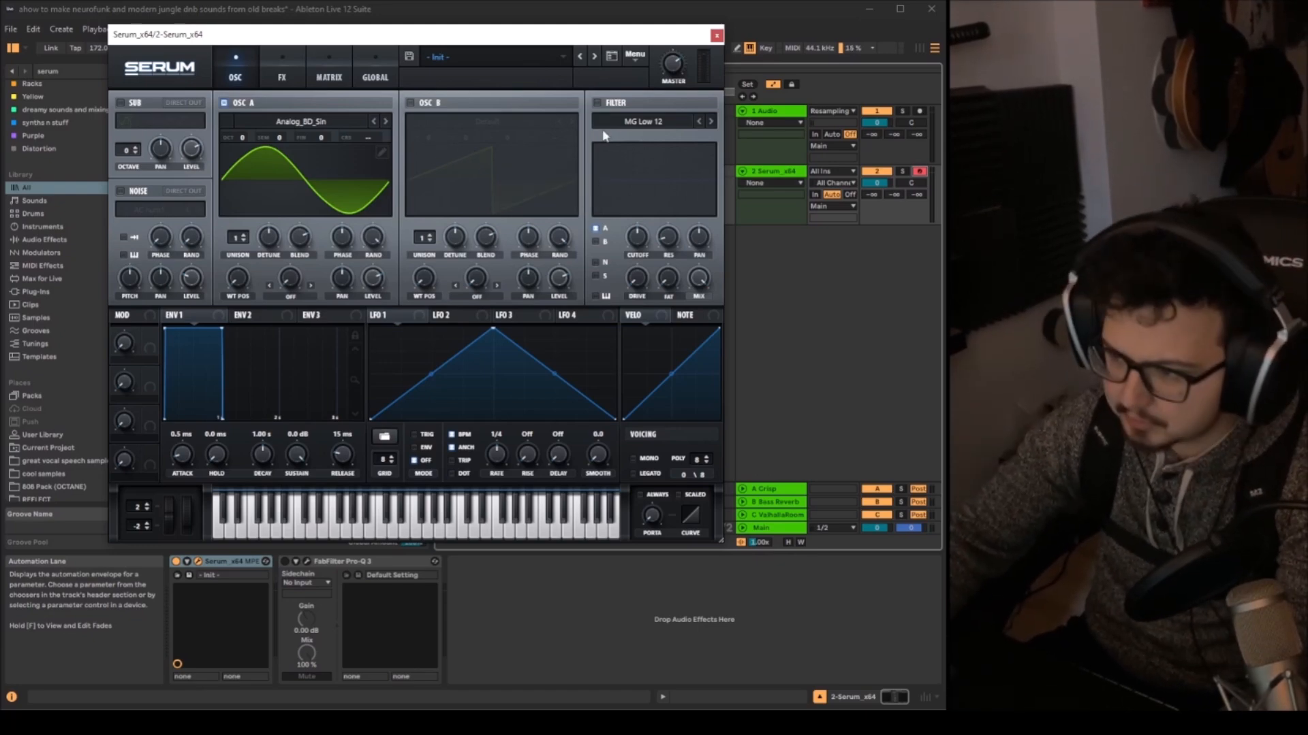
# Close Serum, record a short MIDI note on its track from bar 17, and open the recorded clip for note editing.
pyautogui.click(717, 34)
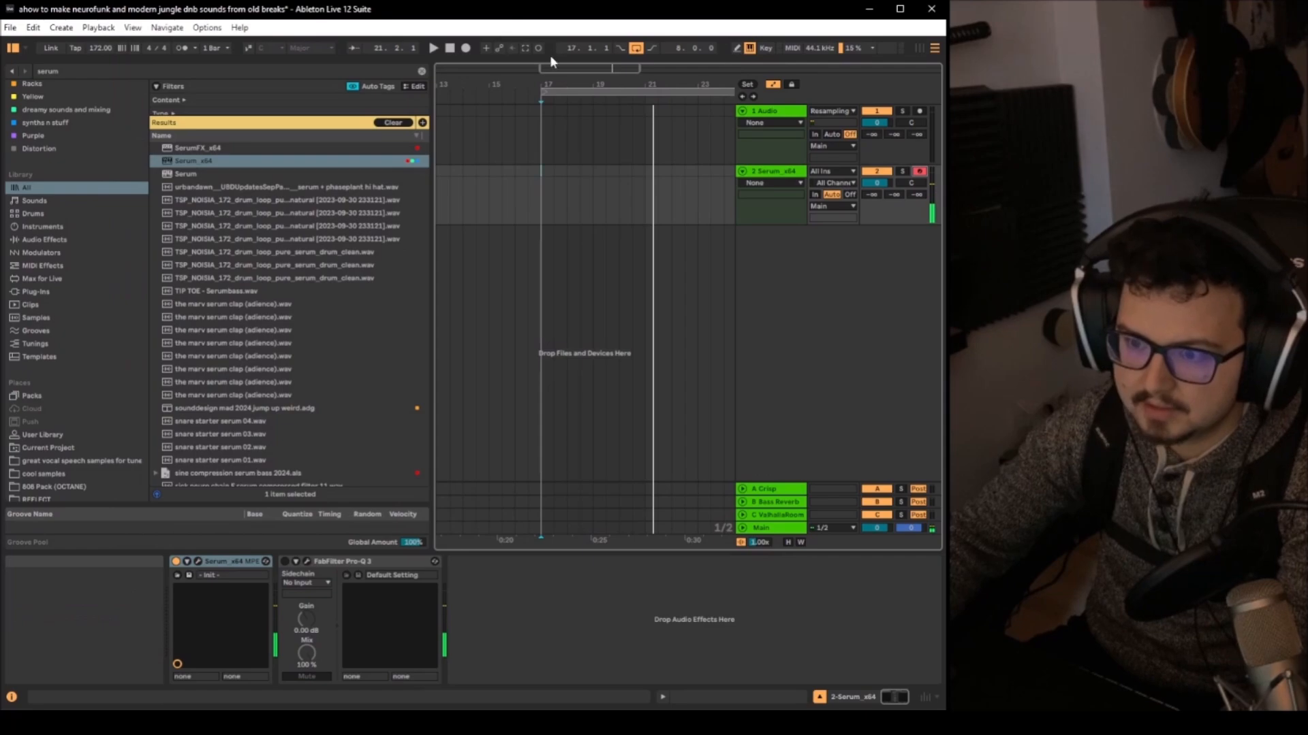
pyautogui.click(466, 49)
pyautogui.press('space')
pyautogui.scroll(6, 552, 200)
pyautogui.click(524, 172)
pyautogui.doubleClick(524, 171)
# Move the recorded note to the start of the clip and transpose it down by octaves to D#0.
pyautogui.scroll(-6, 528, 173)
pyautogui.moveTo(617, 510); pyautogui.dragTo(383, 516)
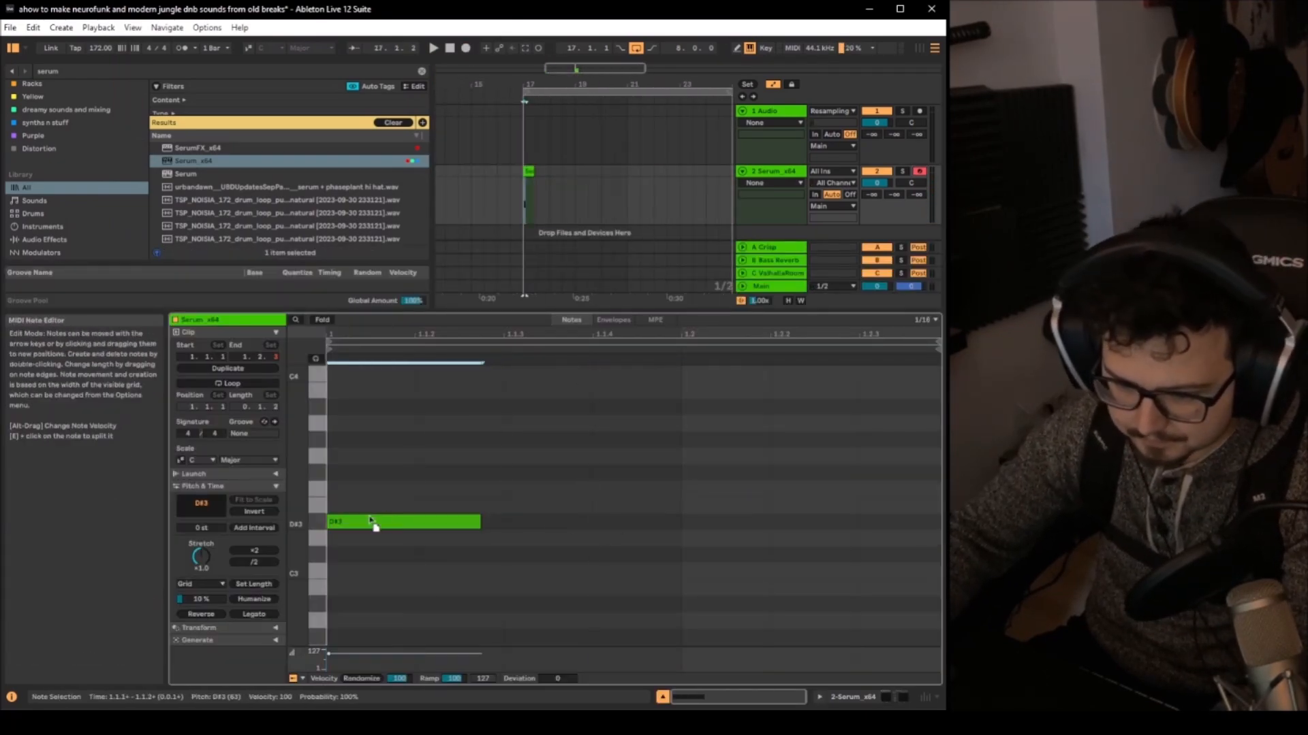
pyautogui.hotkey('shift', 'Down')
pyautogui.press('space')
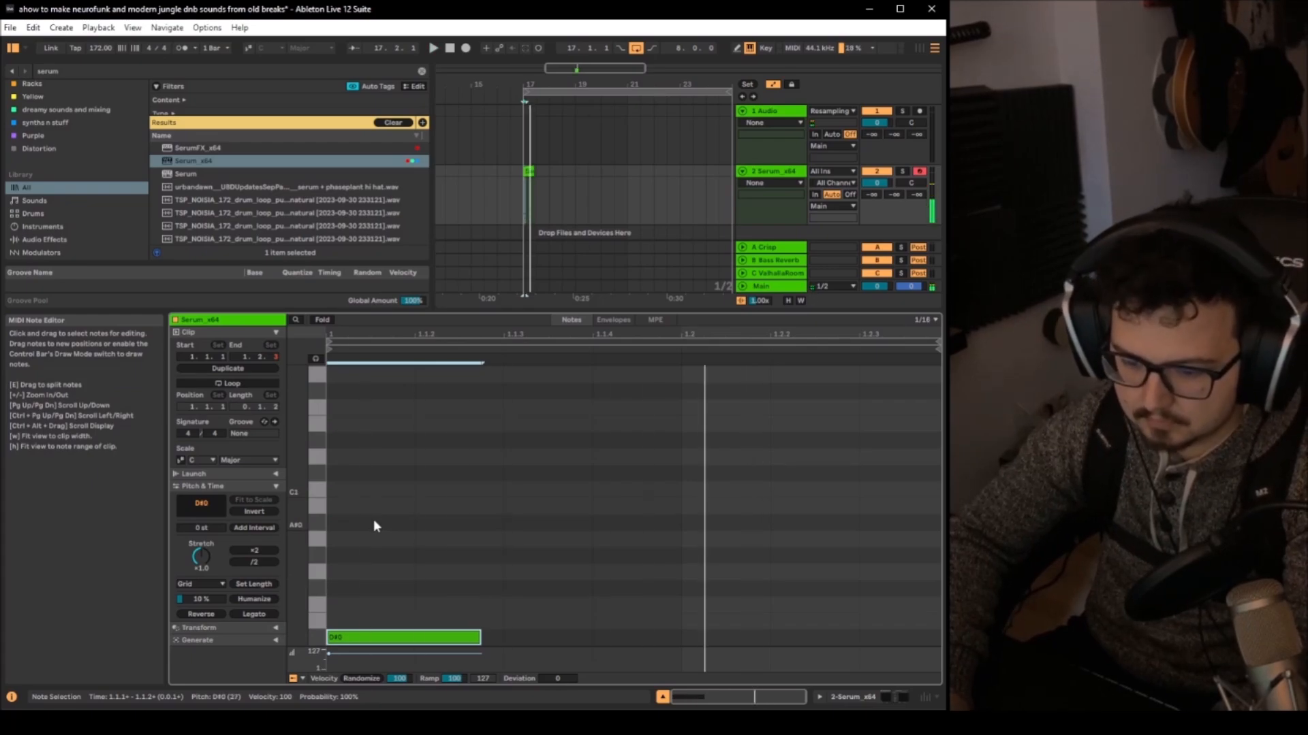
pyautogui.hotkey('shift', 'Down')
pyautogui.hotkey('shift', 'Down')
# Extend the MIDI clip to about two bars, lengthen its note to match, and return to the track's devices.
pyautogui.click(530, 182)
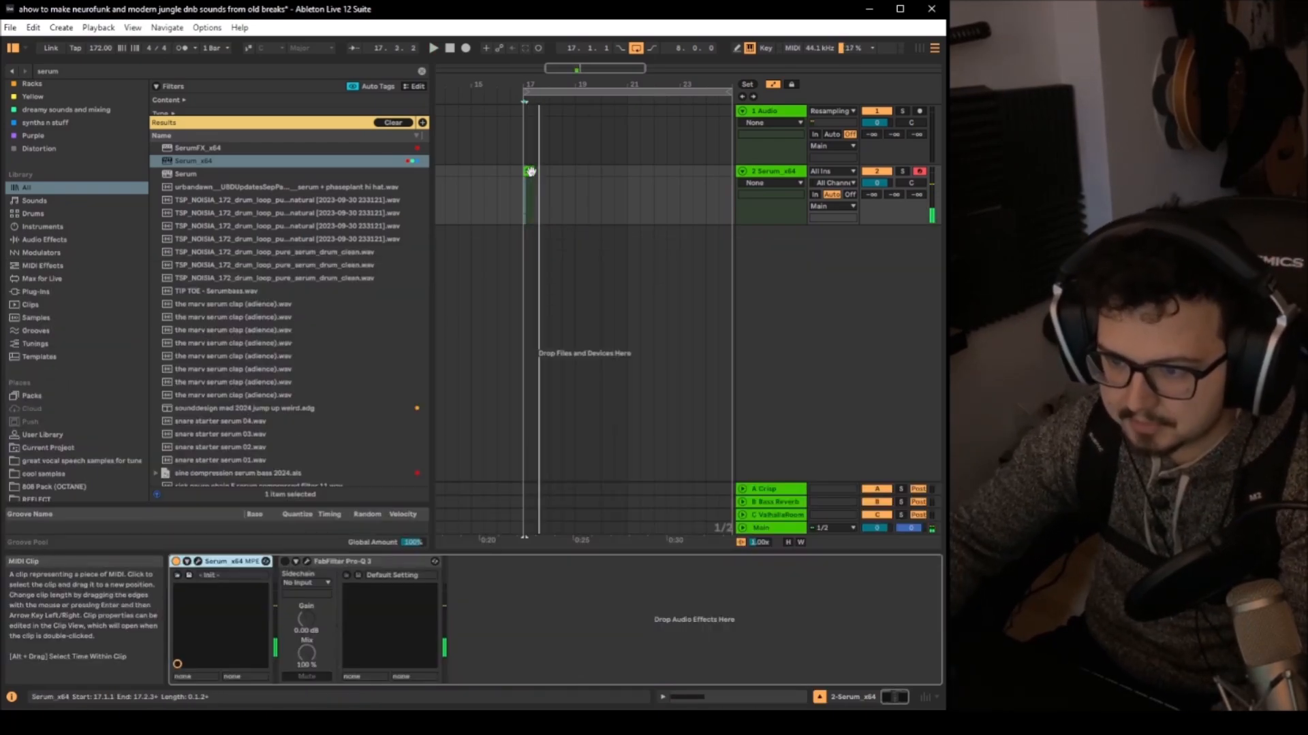
pyautogui.moveTo(532, 170); pyautogui.dragTo(569, 171)
pyautogui.doubleClick(570, 171)
pyautogui.moveTo(359, 640); pyautogui.dragTo(912, 619)
pyautogui.press('space')
pyautogui.hotkey('shift', 'Tab')
pyautogui.click(762, 176)
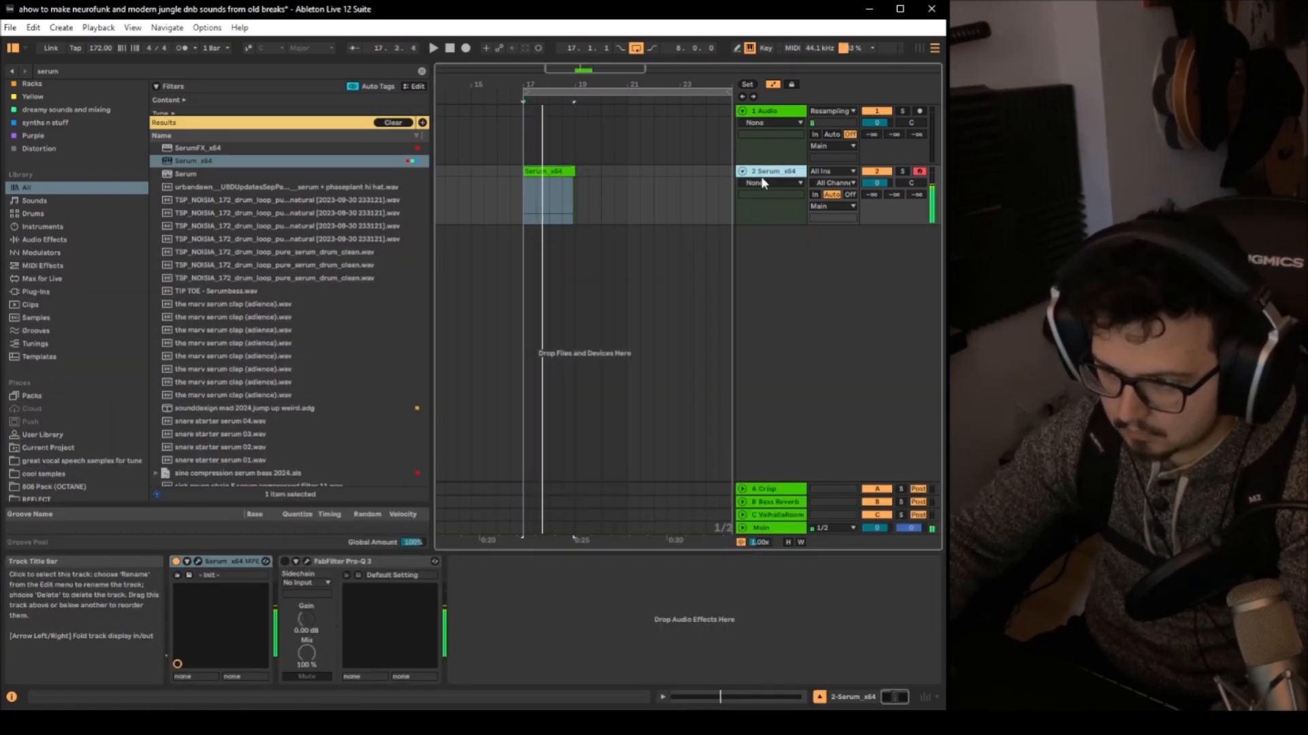
# Reopen Serum and reshape LFO 1 into a descending ramp by moving its peak to the start.
pyautogui.click(196, 562)
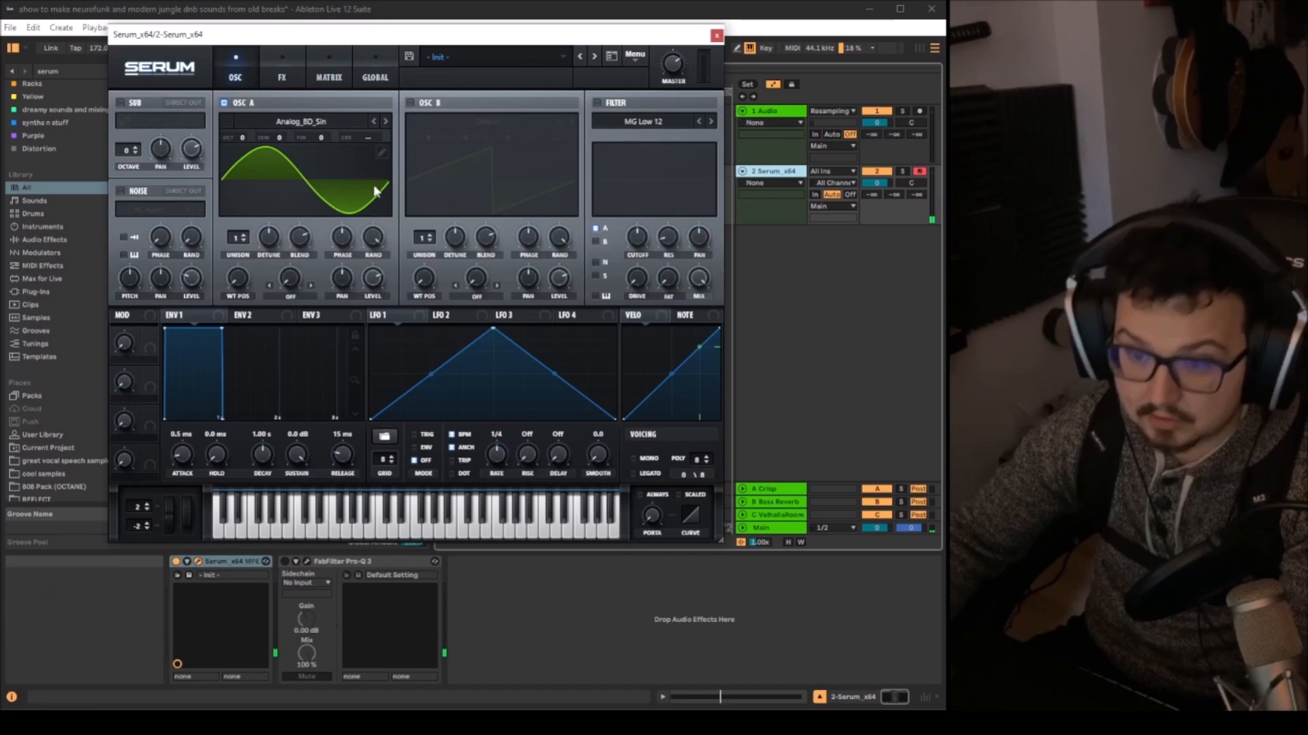
pyautogui.moveTo(364, 41); pyautogui.dragTo(444, 35)
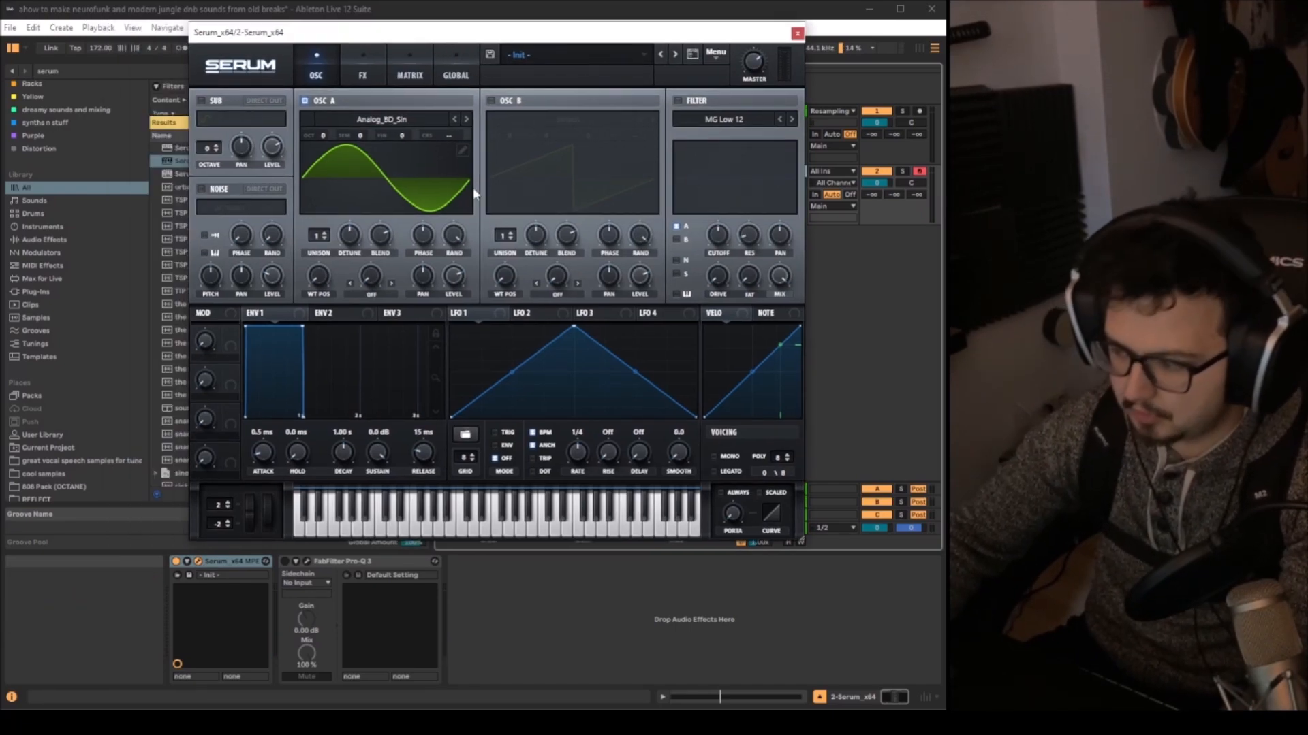
pyautogui.moveTo(574, 327); pyautogui.dragTo(451, 327)
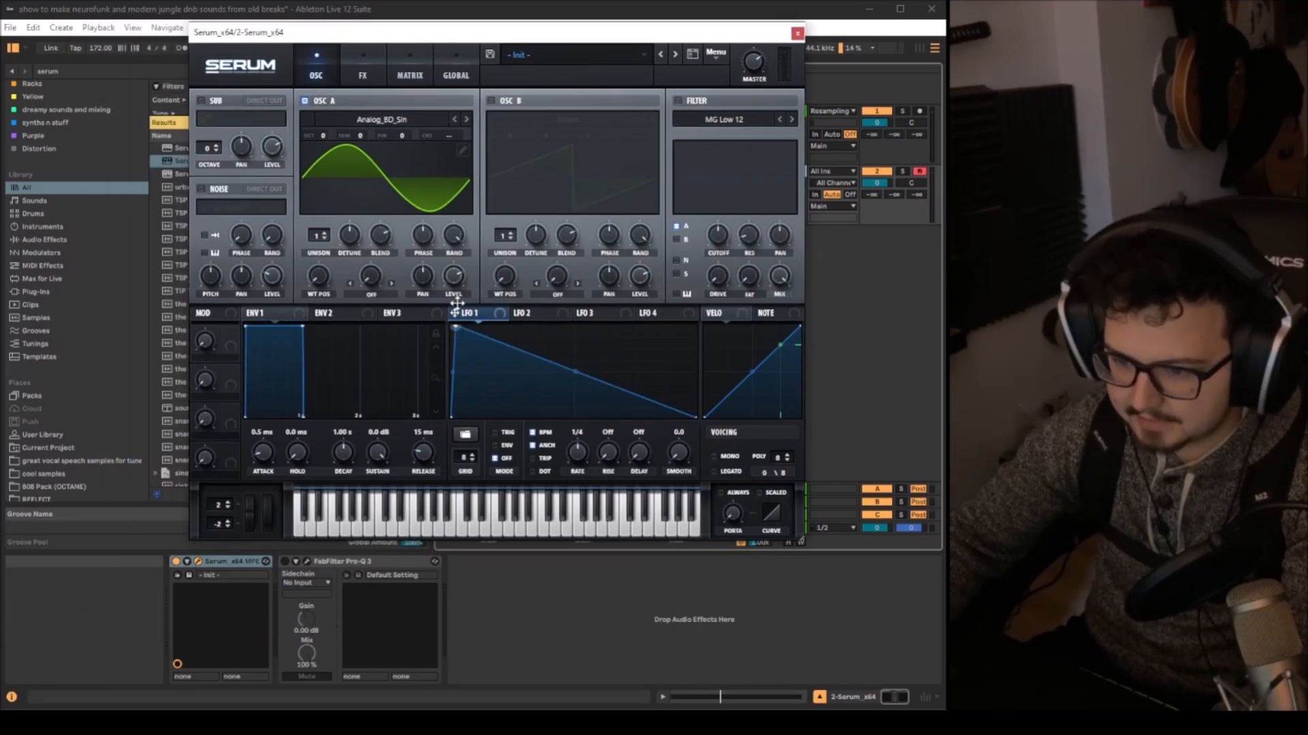
# Route LFO 1 to the global master tuning destination, Mast.Tun, in the first row of Serum's modulation matrix.
pyautogui.click(372, 78)
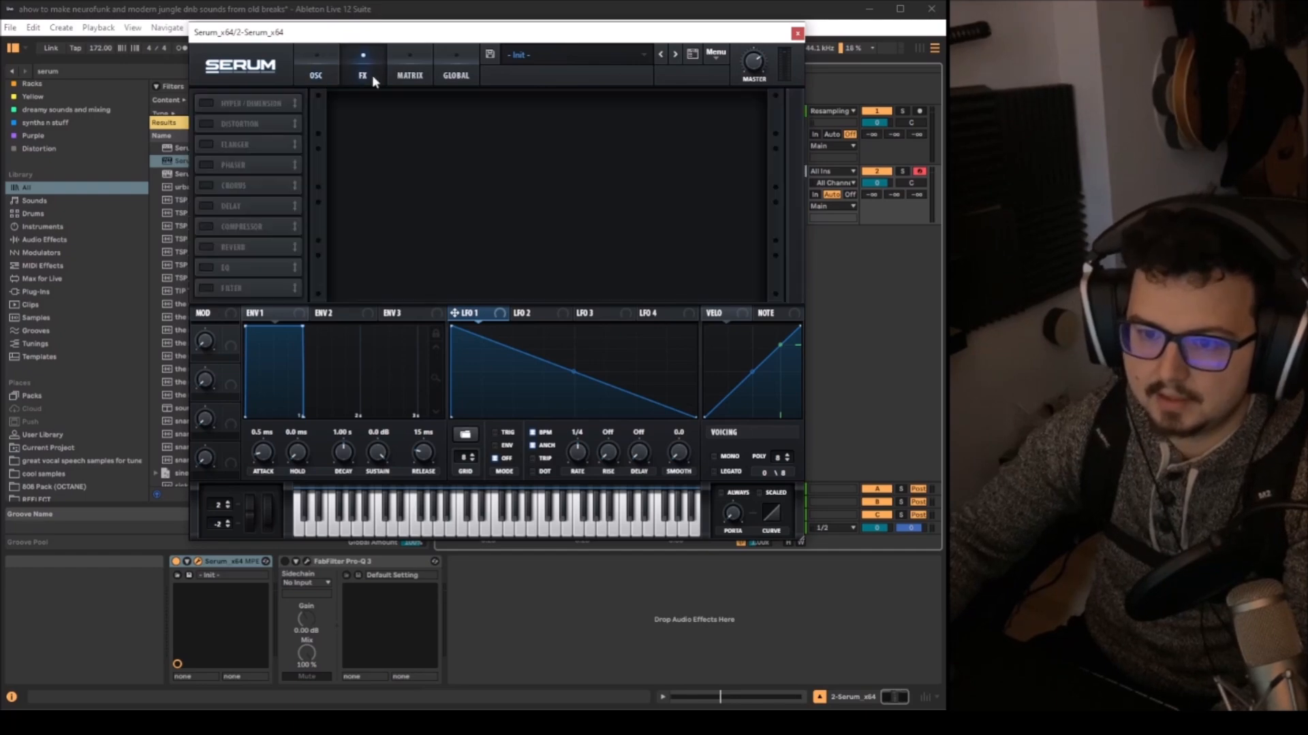
pyautogui.click(410, 71)
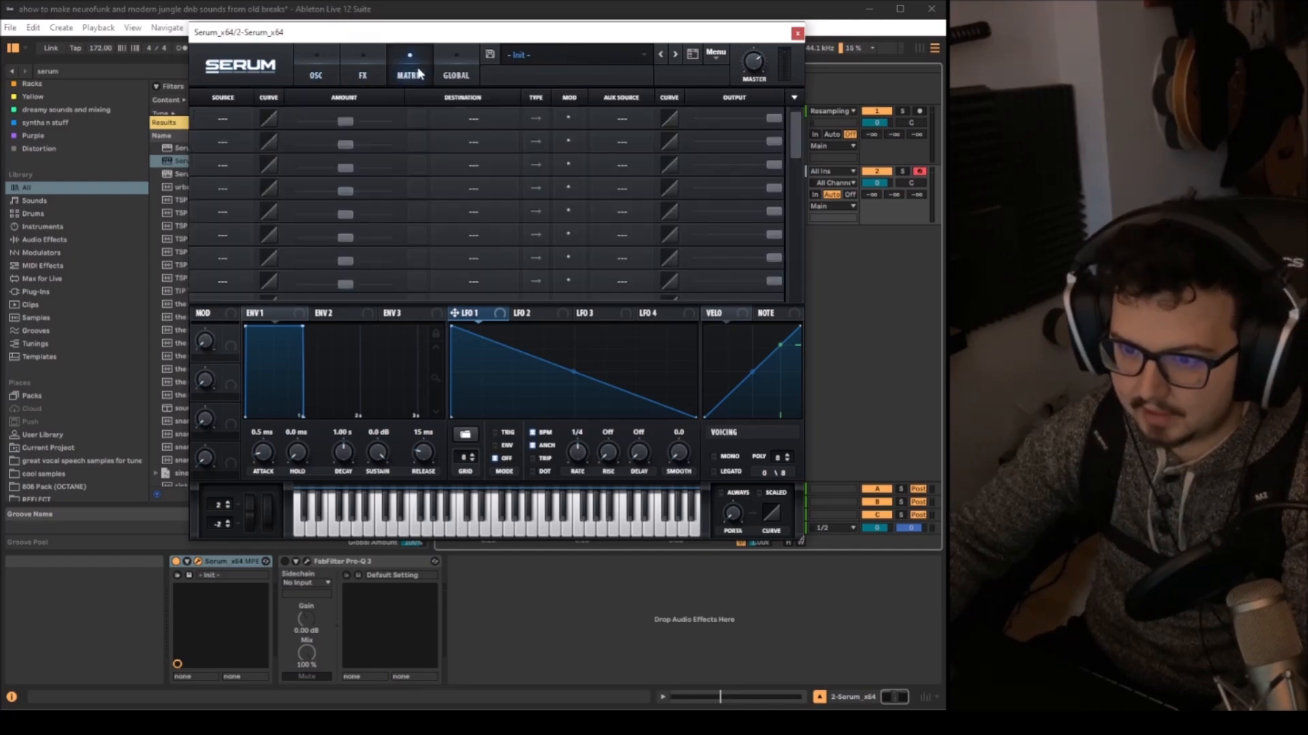
pyautogui.moveTo(467, 319); pyautogui.dragTo(237, 126)
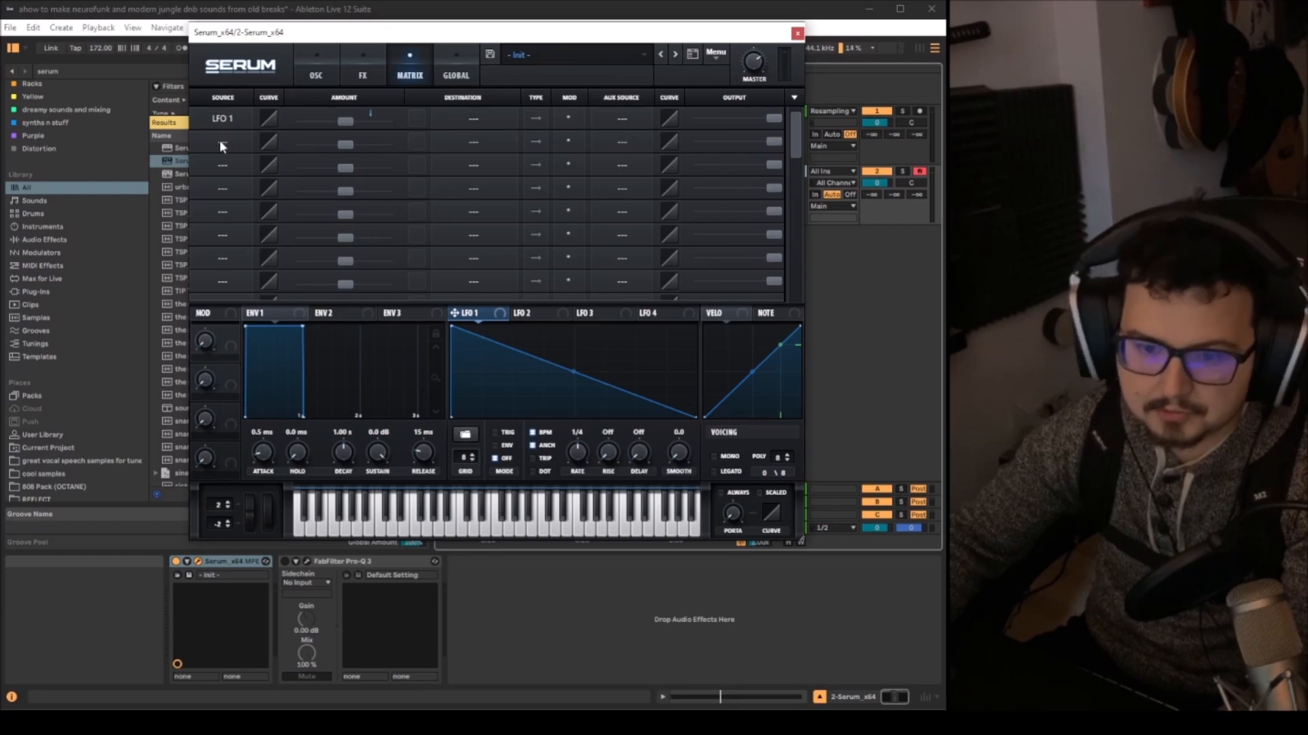
pyautogui.click(219, 141)
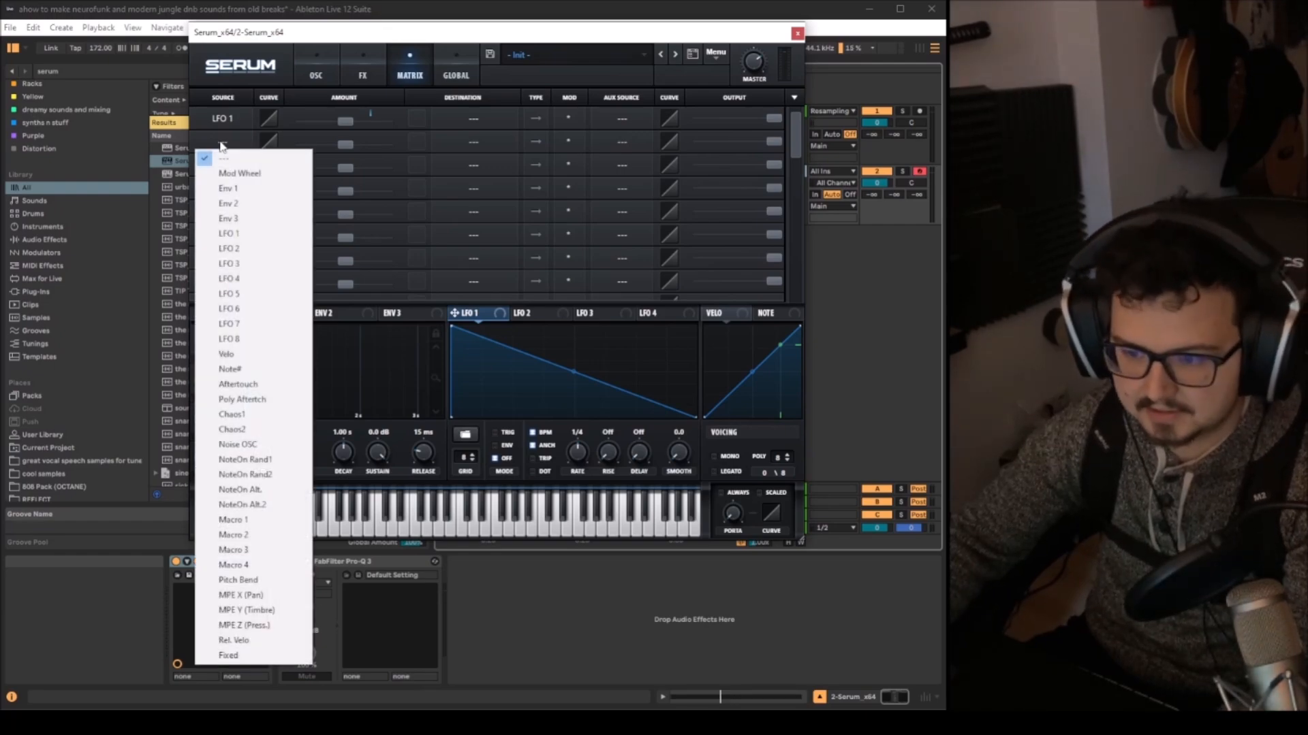
pyautogui.click(479, 339)
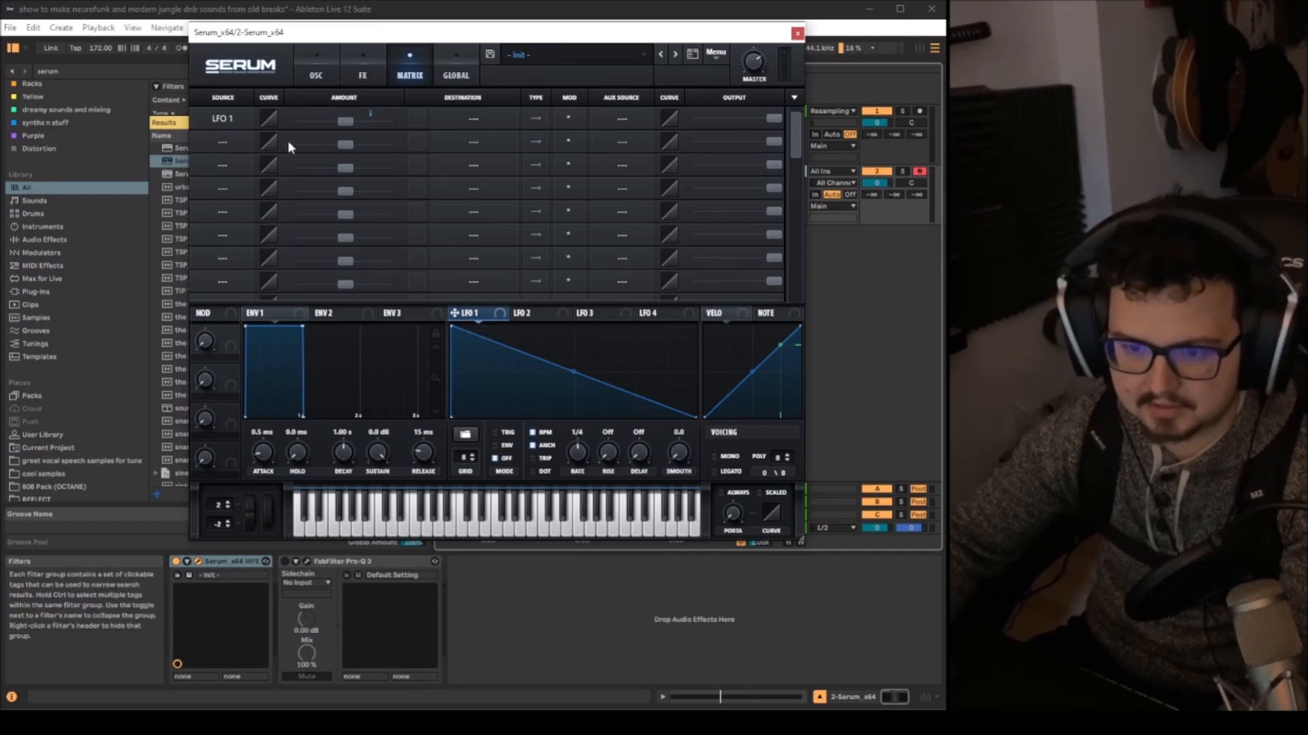
pyautogui.click(466, 120)
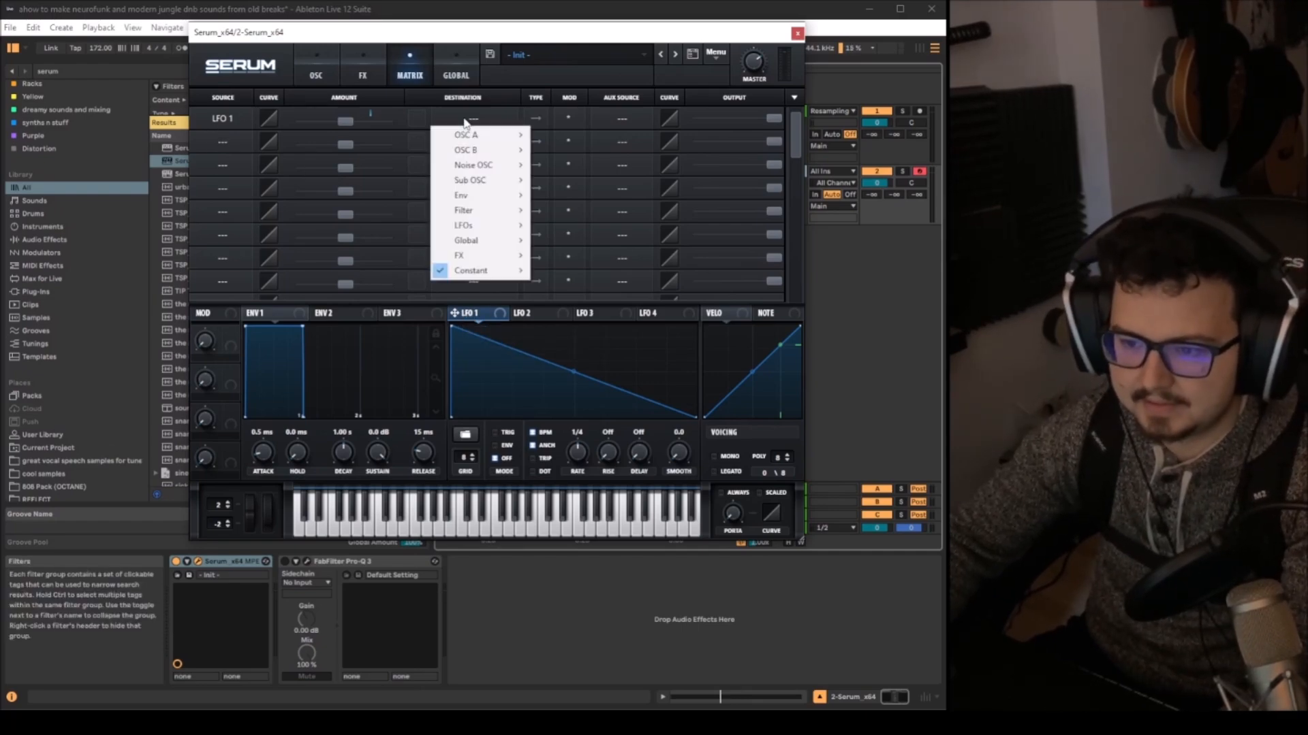
pyautogui.moveTo(477, 240)
pyautogui.click(584, 243)
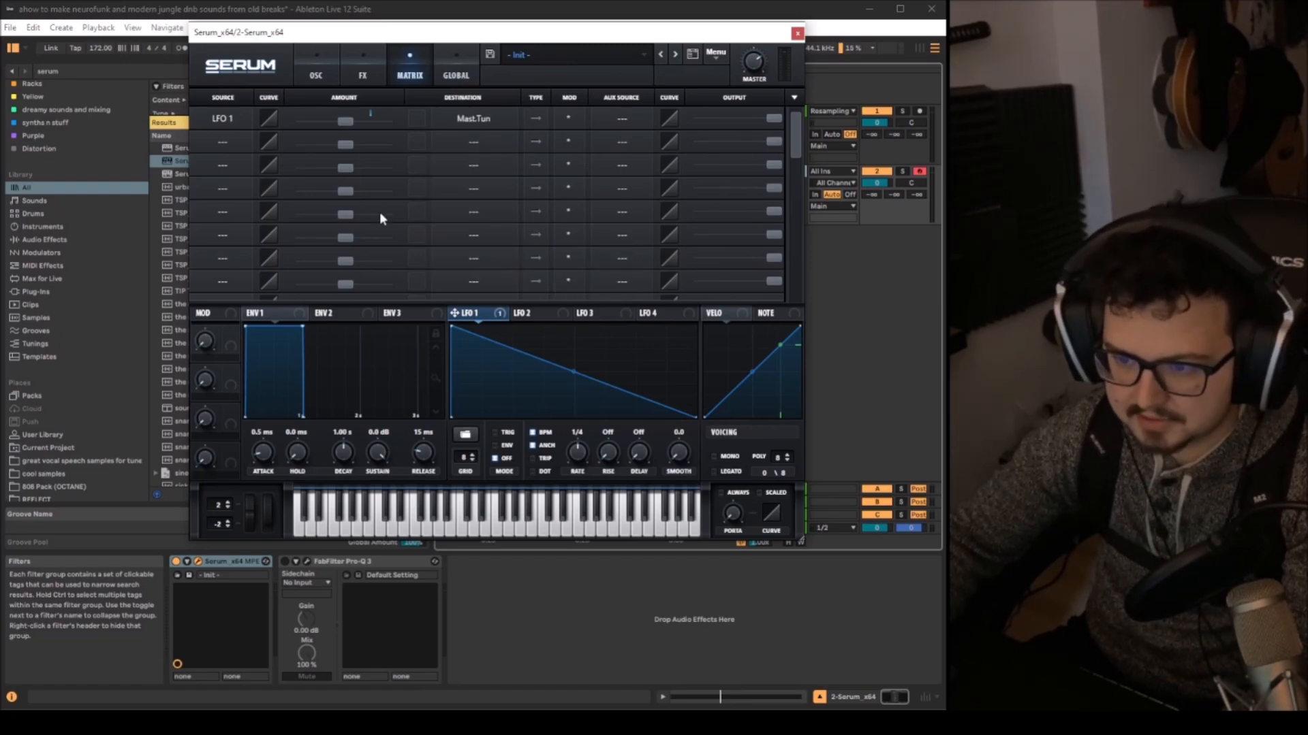
pyautogui.click(460, 121)
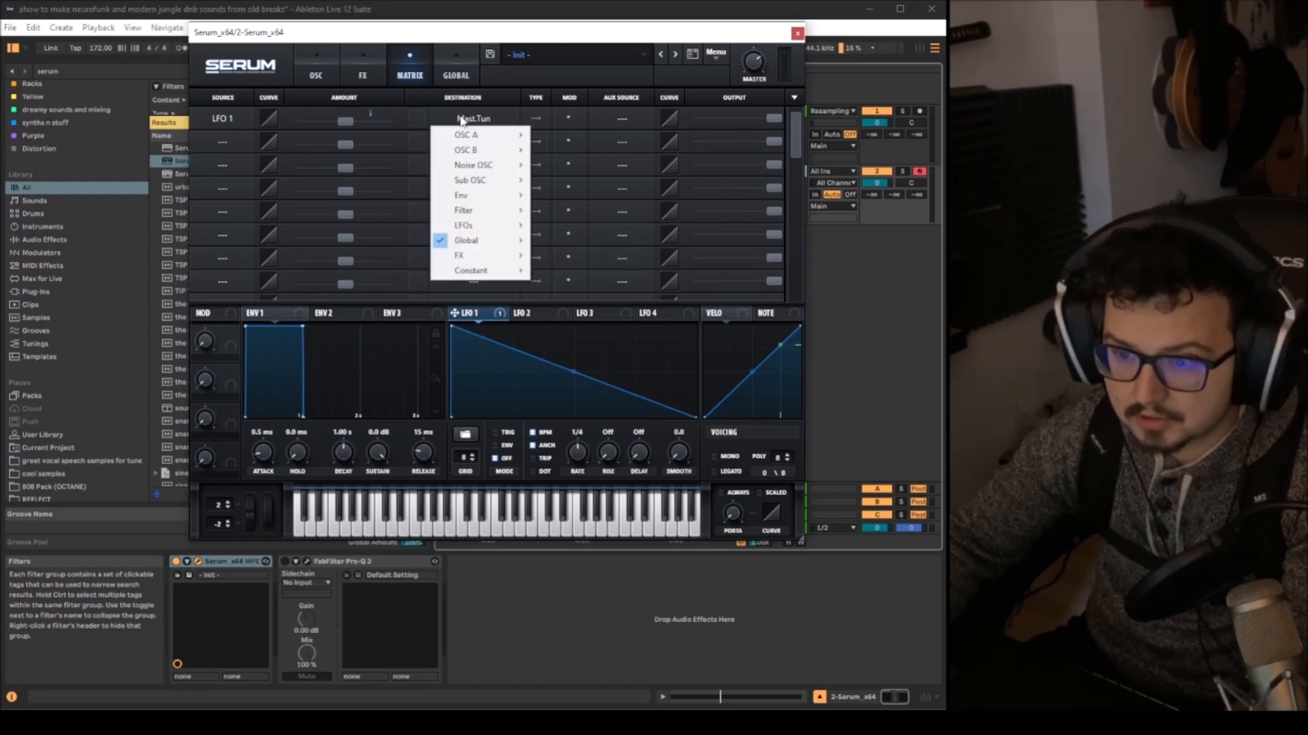
pyautogui.moveTo(465, 134)
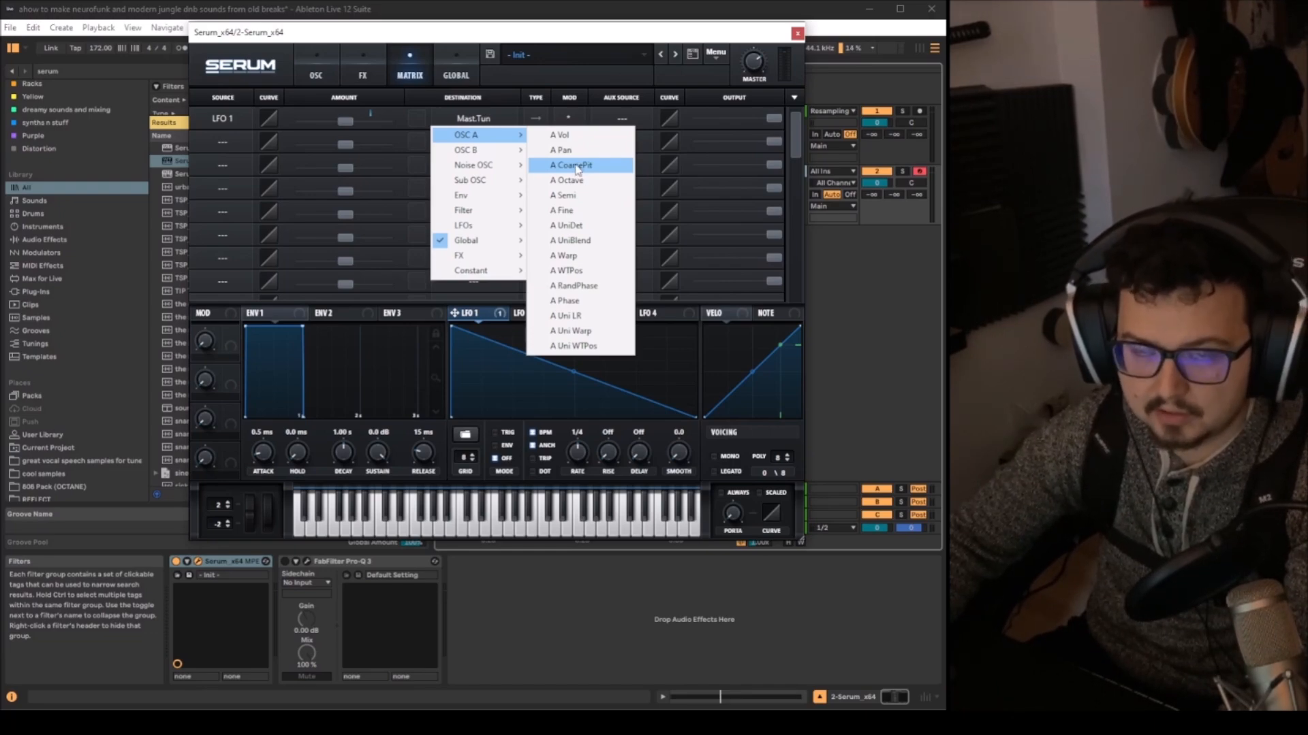
pyautogui.click(530, 68)
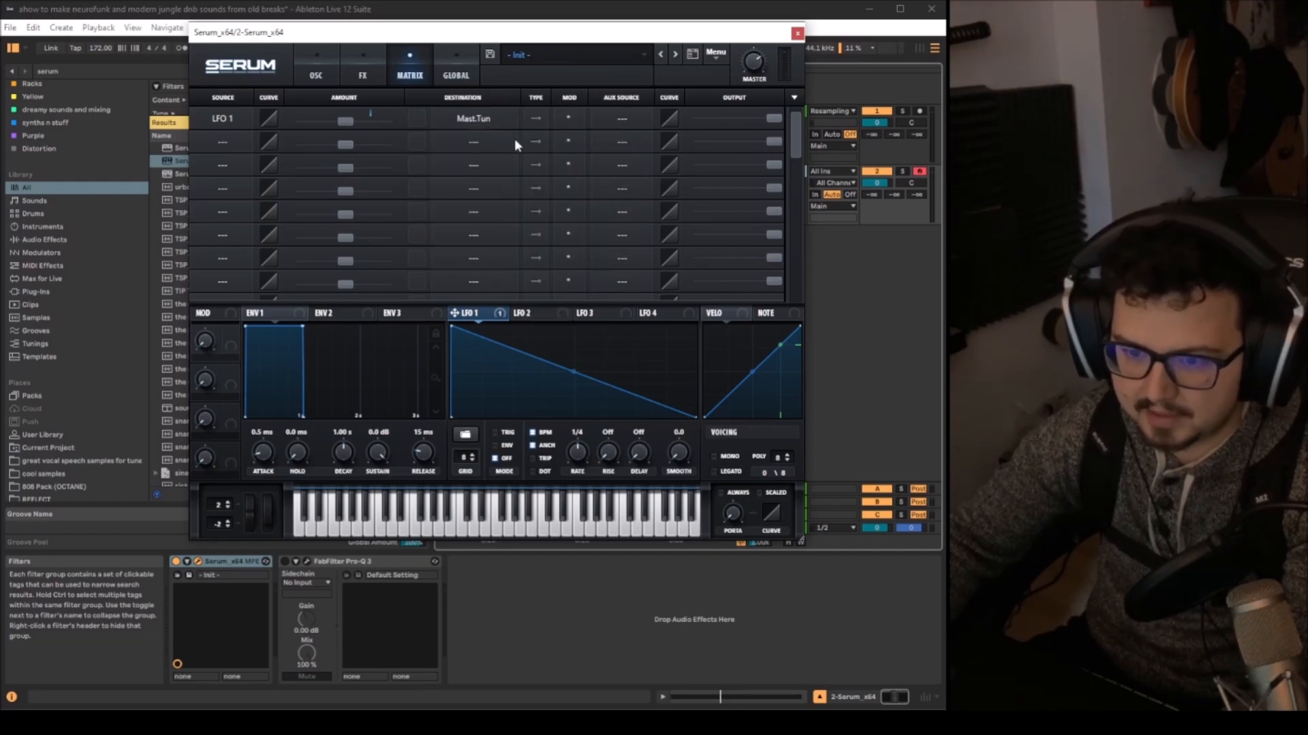
# Bend LFO 1's ramp into a steep concave decay and raise its master tuning modulation amount slightly above zero.
pyautogui.moveTo(586, 368); pyautogui.dragTo(574, 393)
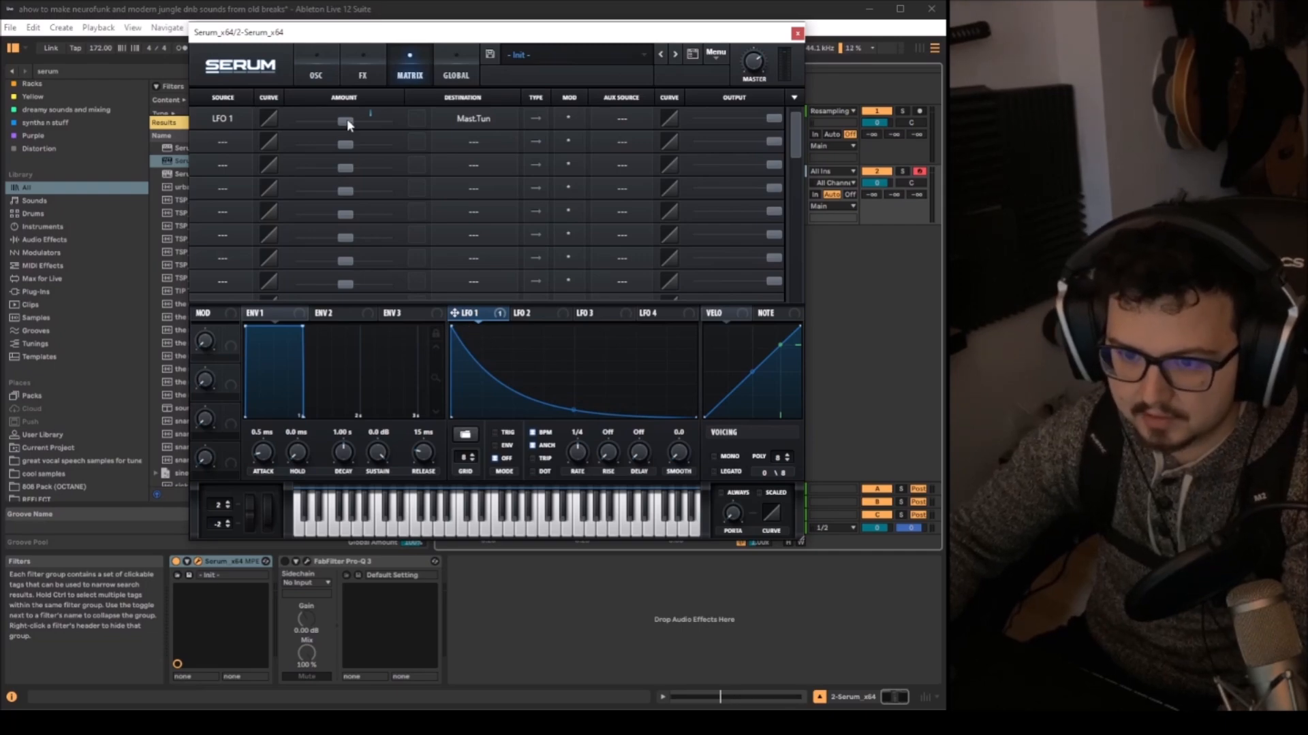
pyautogui.moveTo(347, 122); pyautogui.dragTo(355, 126)
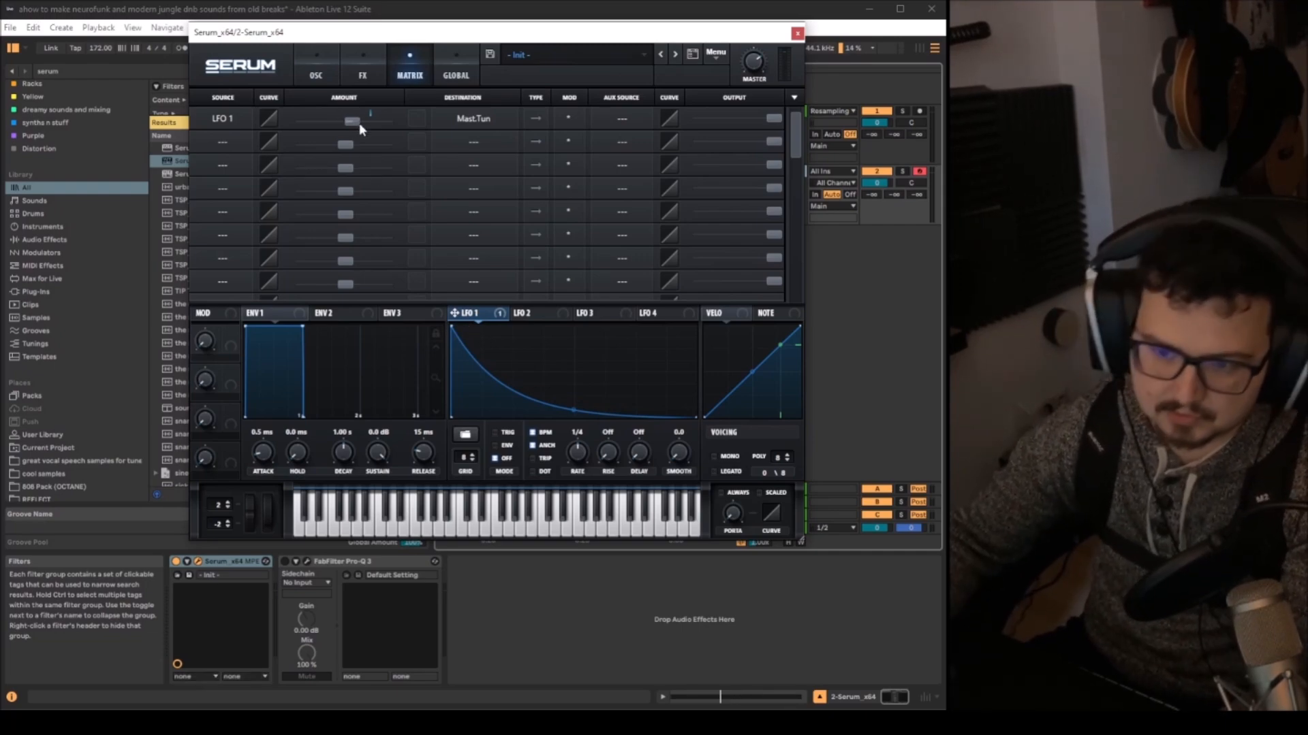
pyautogui.moveTo(354, 117); pyautogui.dragTo(357, 117)
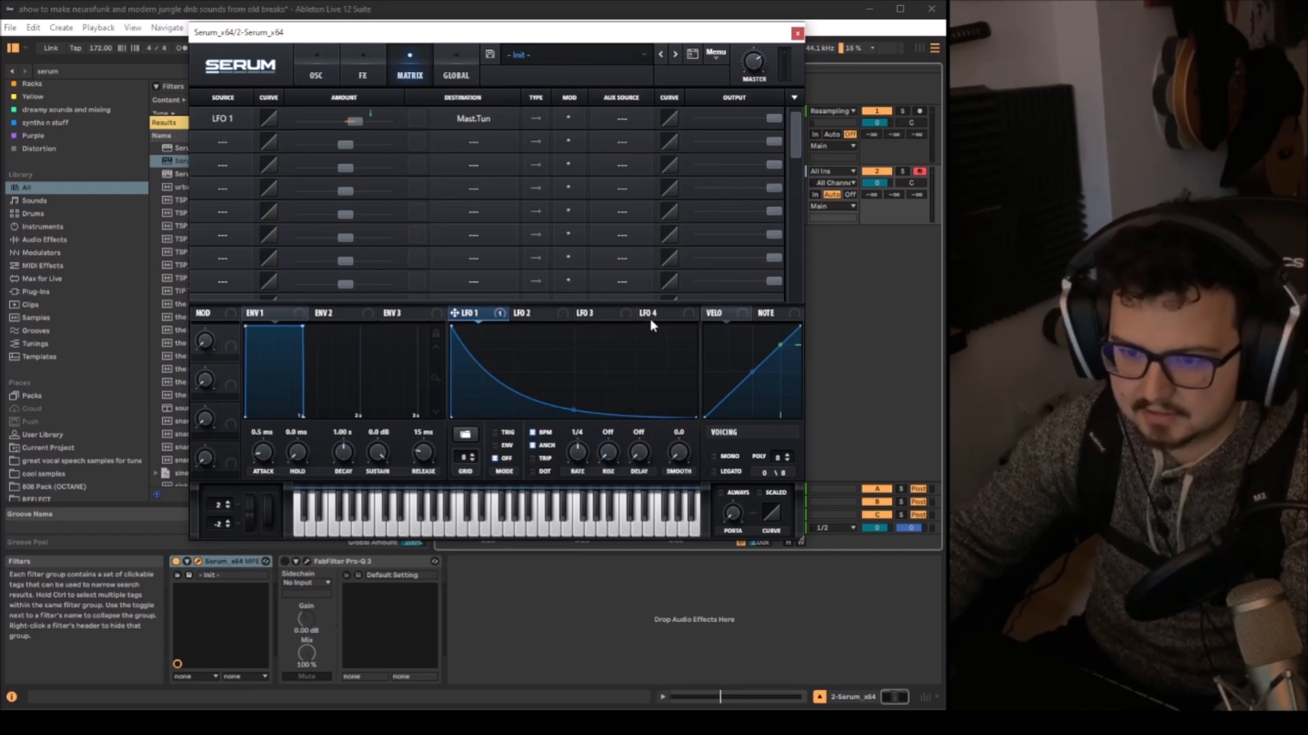
pyautogui.moveTo(346, 120); pyautogui.dragTo(359, 120)
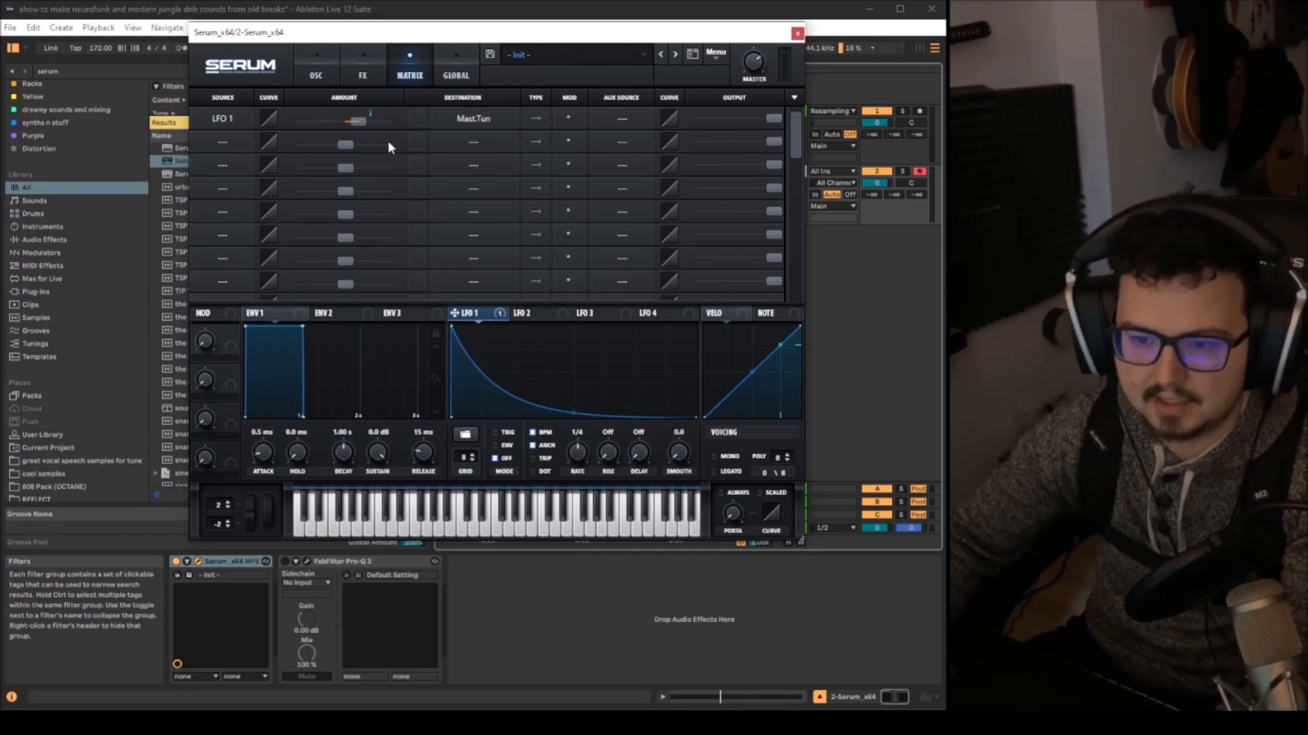
pyautogui.moveTo(359, 121); pyautogui.dragTo(365, 122)
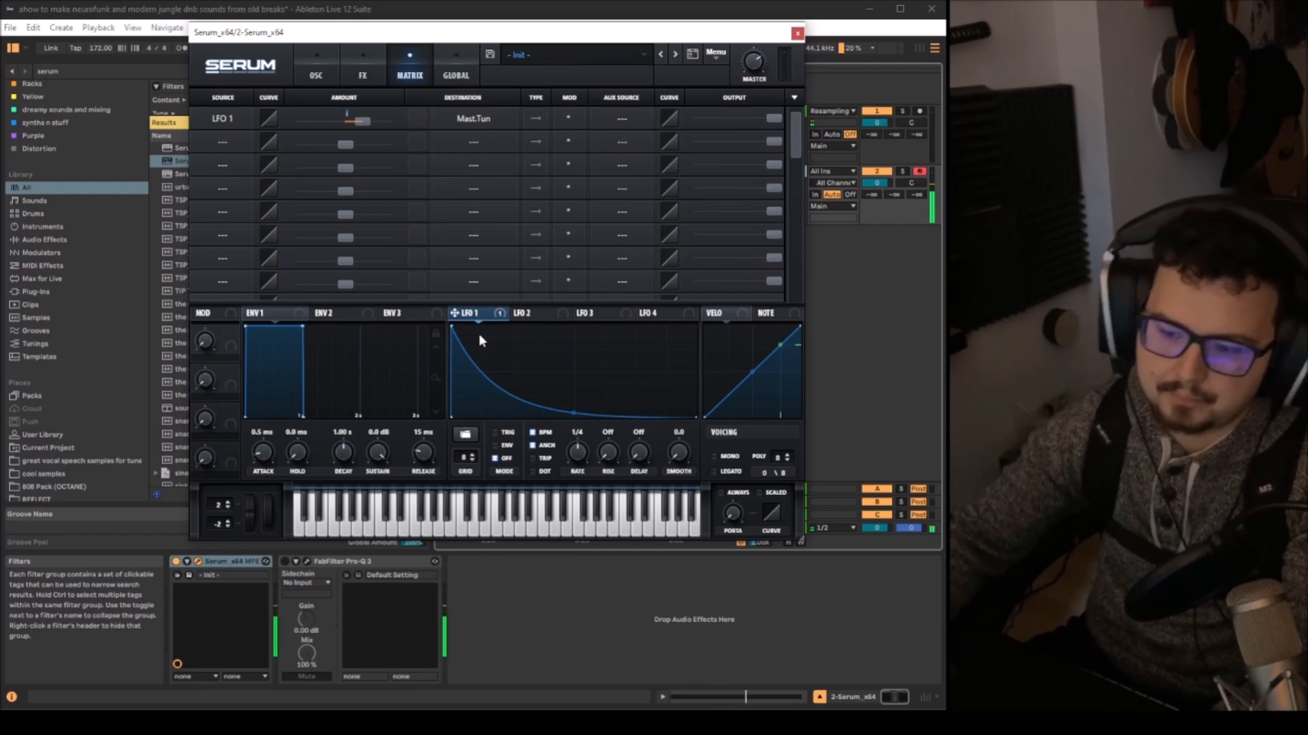
# Try LFO 1 at a 1/8 rate with TRIG mode, and leave it in ENV mode at a 1/4 rate.
pyautogui.scroll(1, 581, 452)
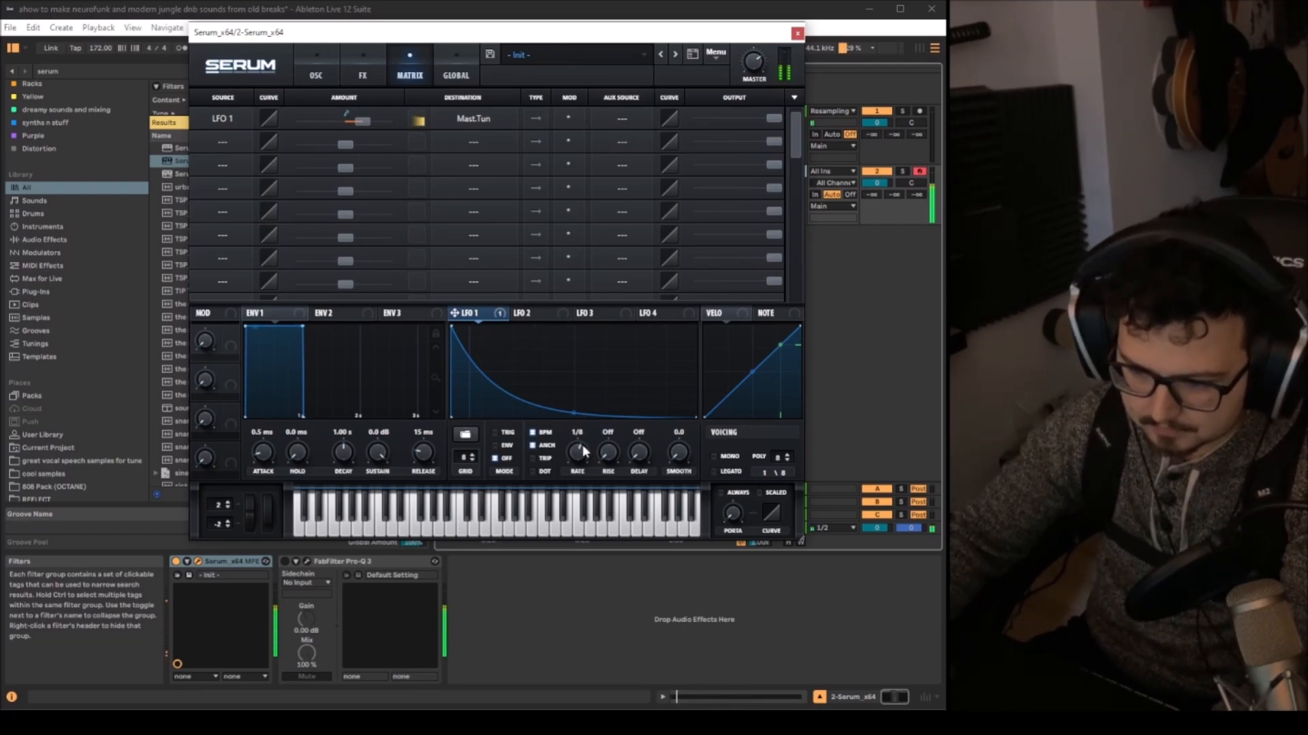
pyautogui.click(506, 433)
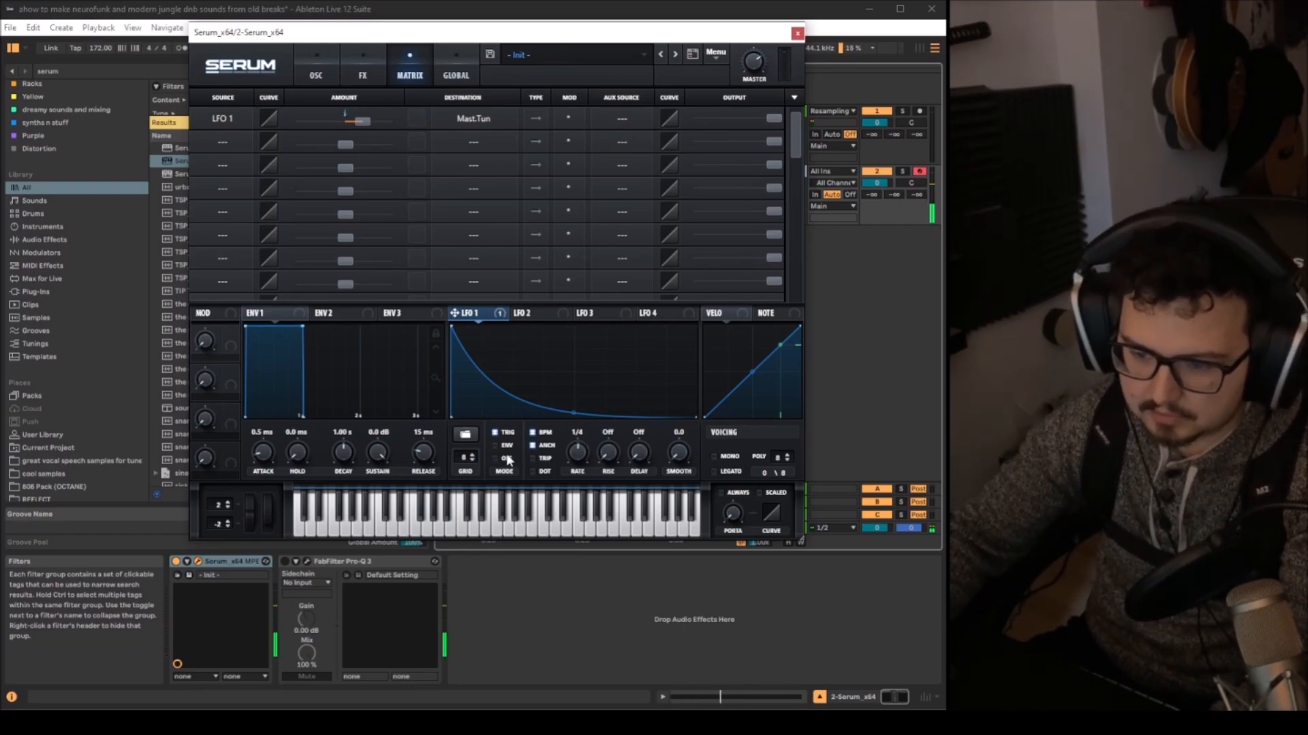
pyautogui.click(556, 525)
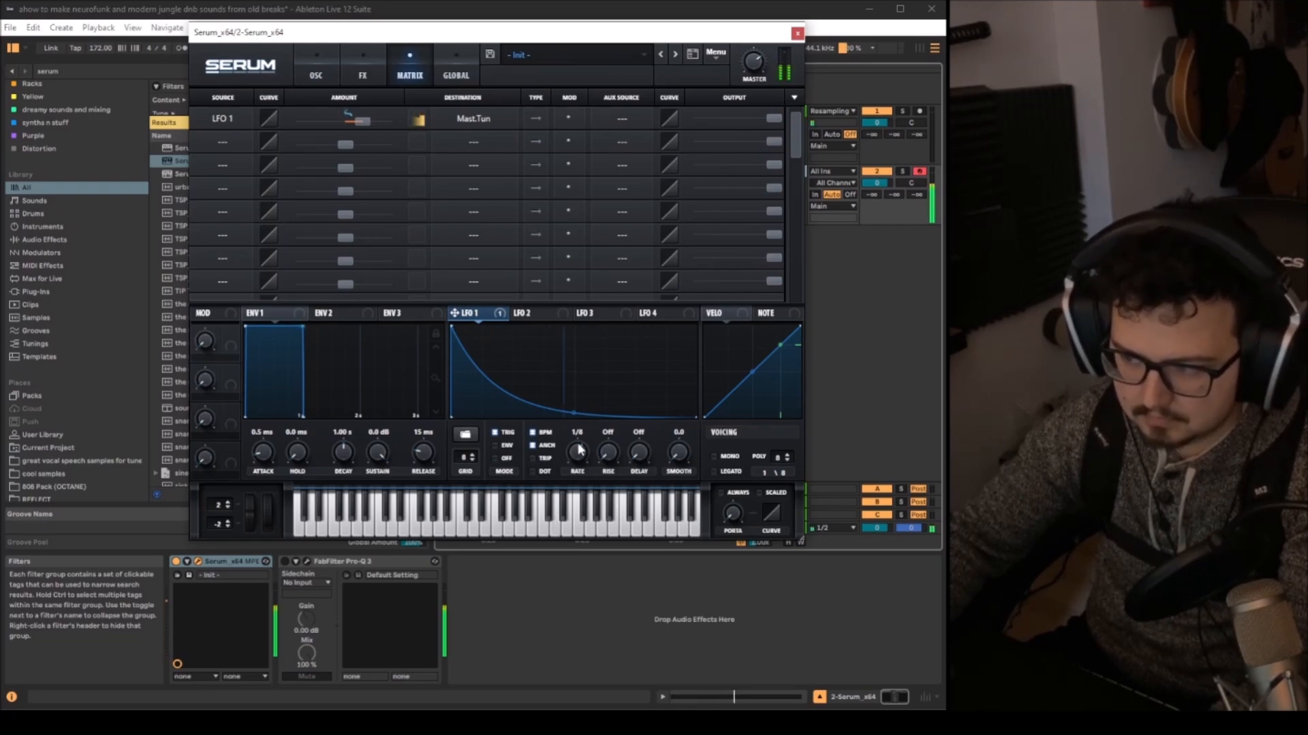
pyautogui.scroll(-1, 577, 452)
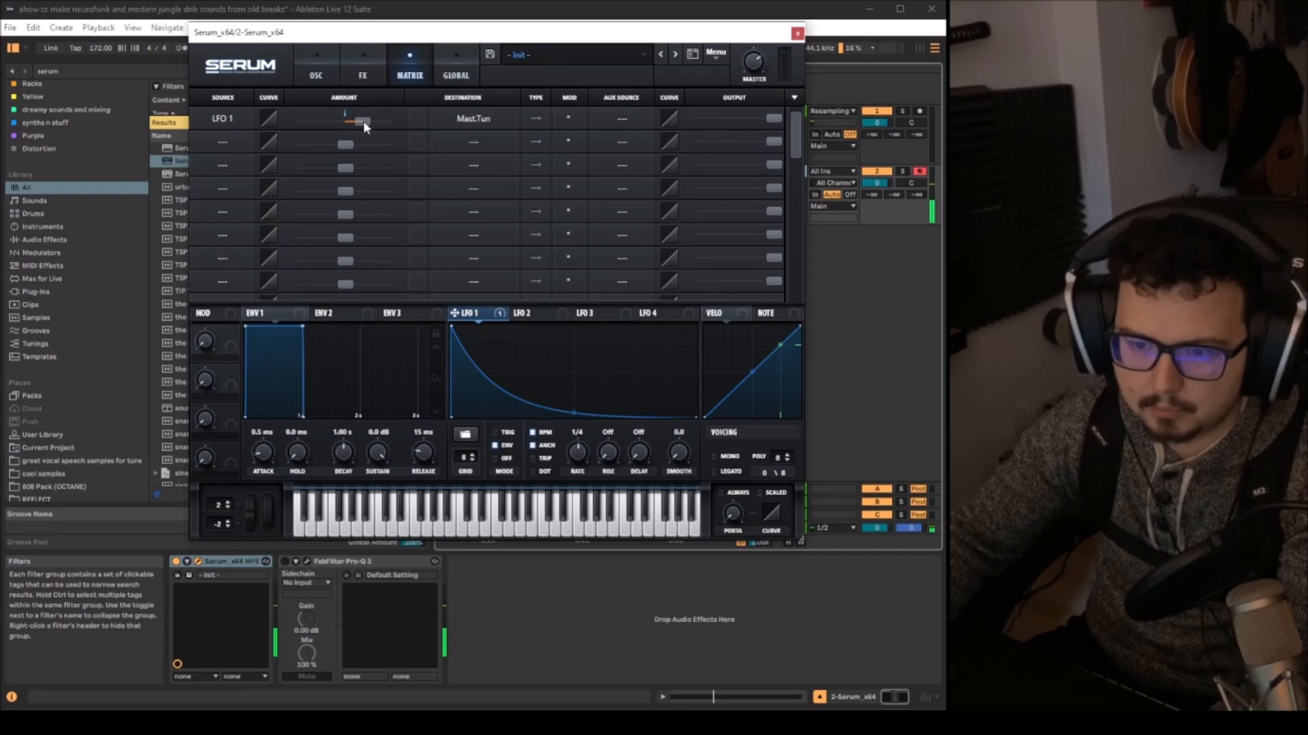
# Reduce LFO 1's modulation of master tuning to 28 and reshape its decay with an extra curve point near the start.
pyautogui.moveTo(370, 124); pyautogui.dragTo(357, 120)
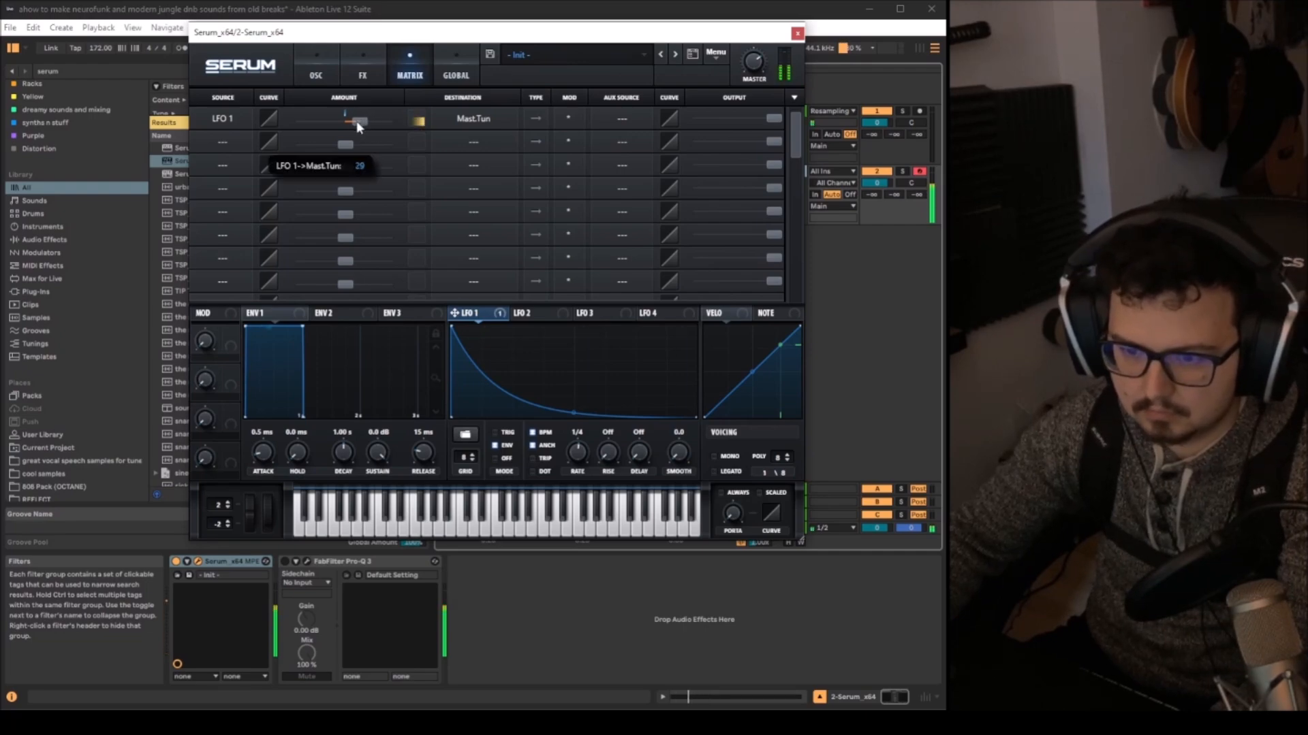
pyautogui.moveTo(573, 413); pyautogui.dragTo(569, 422)
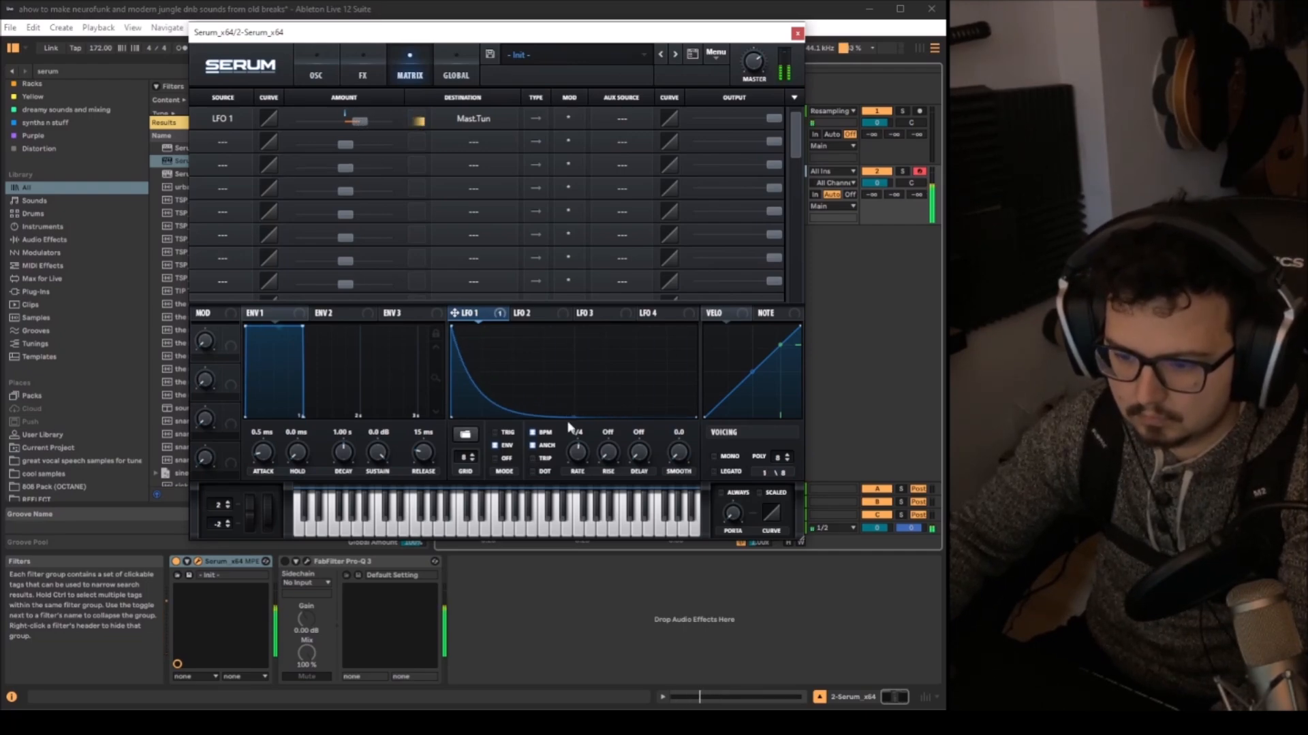
pyautogui.doubleClick(485, 393)
pyautogui.moveTo(462, 380)
pyautogui.mouseDown()
pyautogui.moveTo(466, 352)
pyautogui.moveTo(481, 387)
pyautogui.mouseUp()
pyautogui.moveTo(582, 400); pyautogui.dragTo(582, 411)
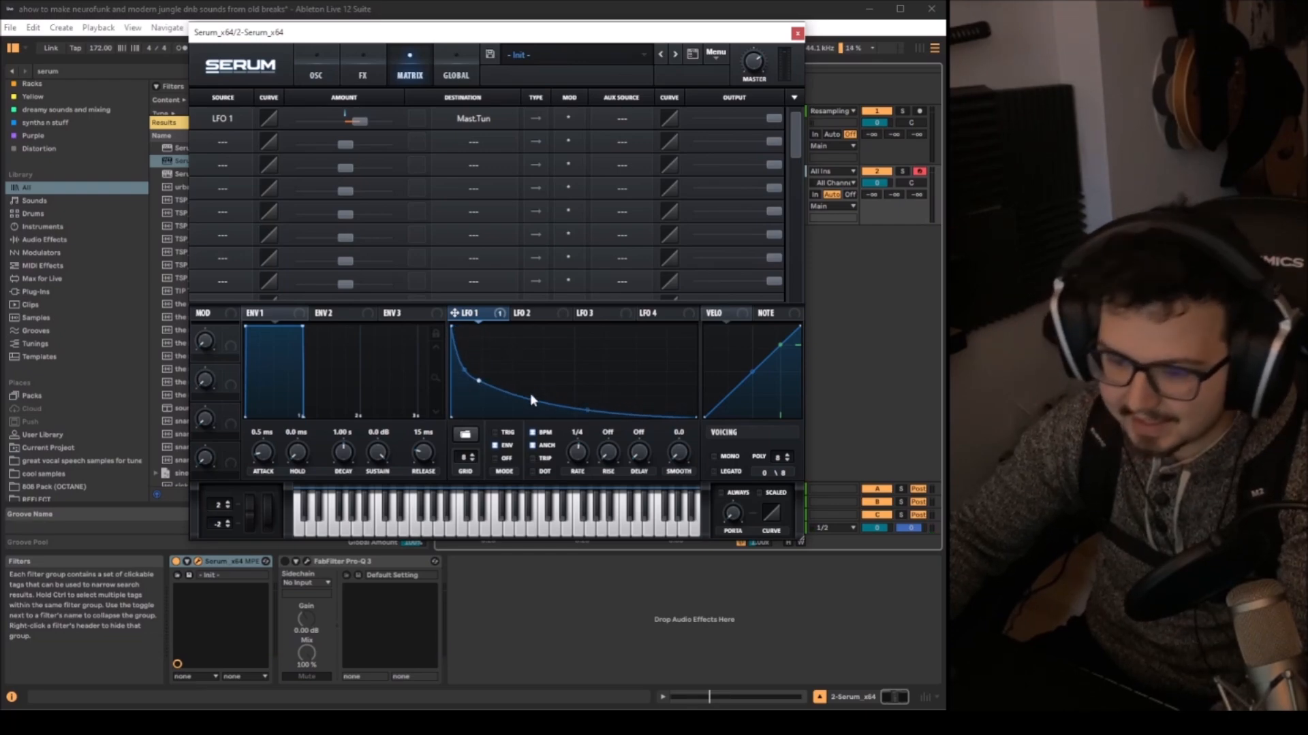
pyautogui.moveTo(481, 381)
pyautogui.mouseDown()
pyautogui.moveTo(472, 394)
pyautogui.moveTo(484, 382)
pyautogui.mouseUp()
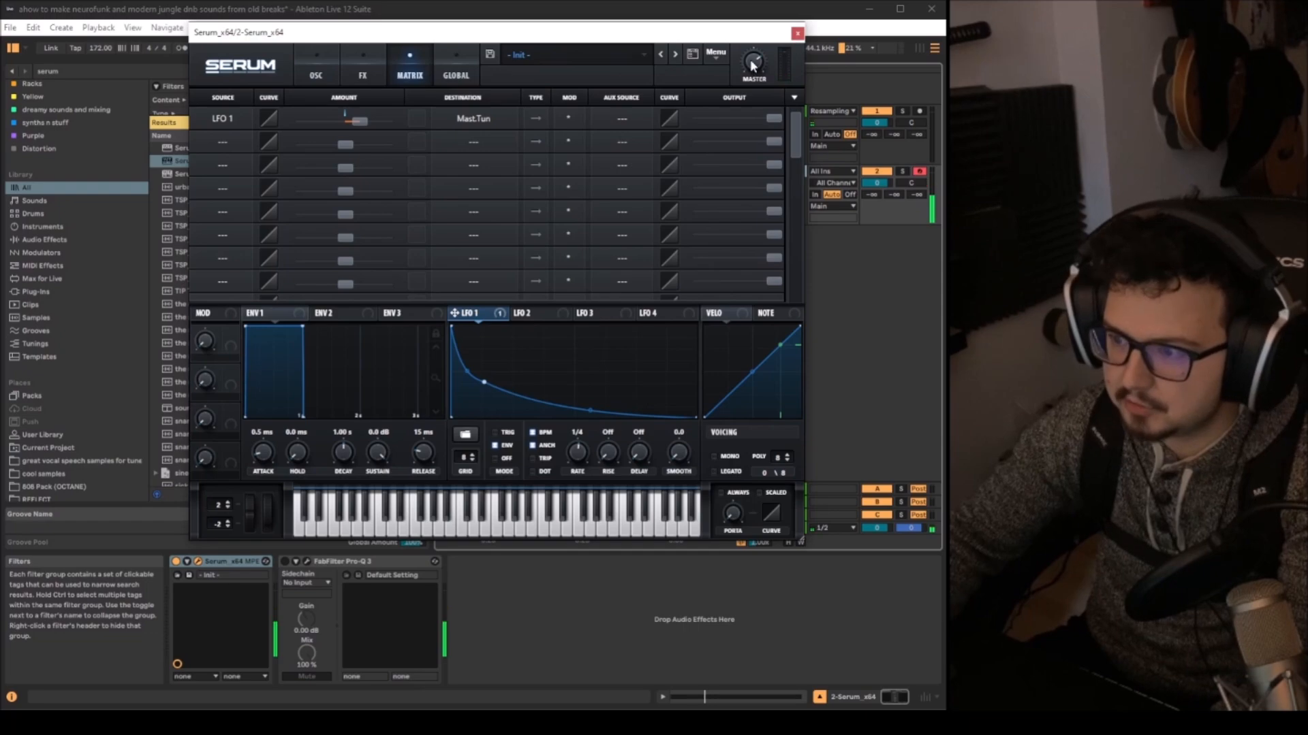
# Raise the master volume to 80% and route LFO 2 to oscillator A's level as a 2 bar descending ramp in ENV mode.
pyautogui.moveTo(753, 65); pyautogui.dragTo(753, 59)
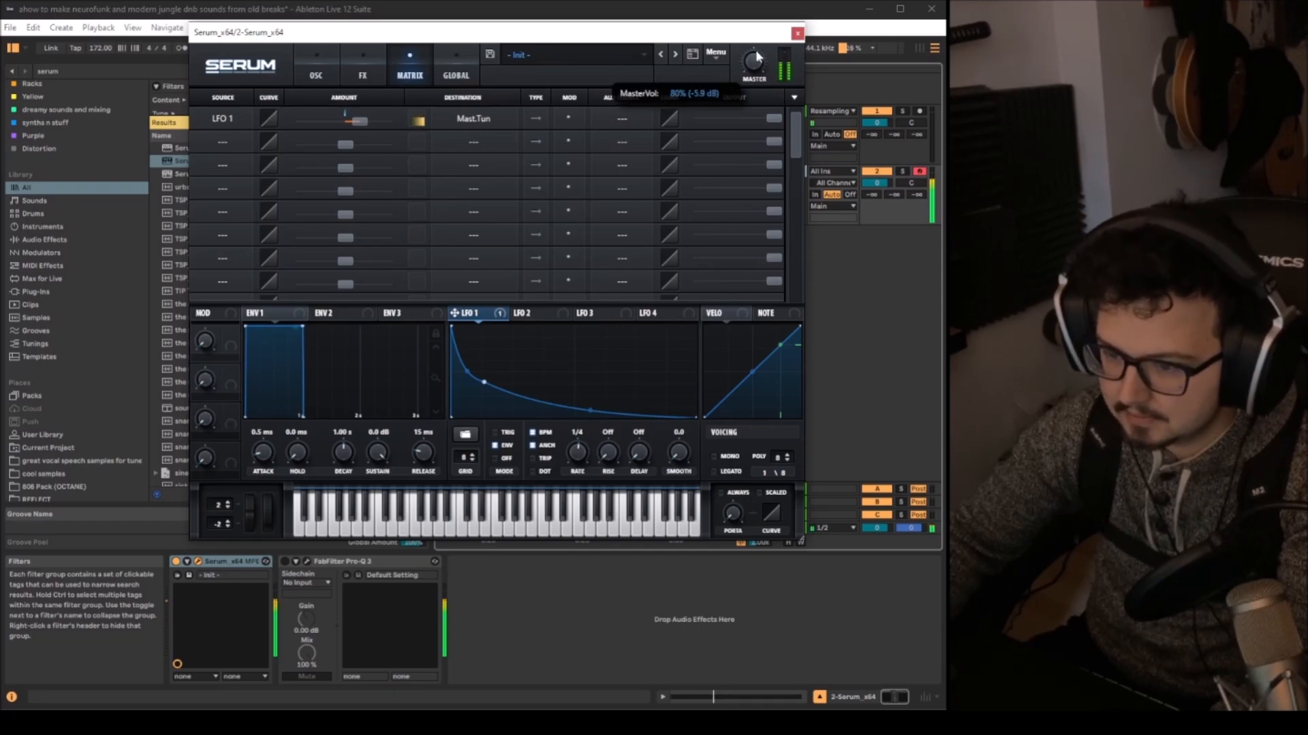
pyautogui.click(318, 75)
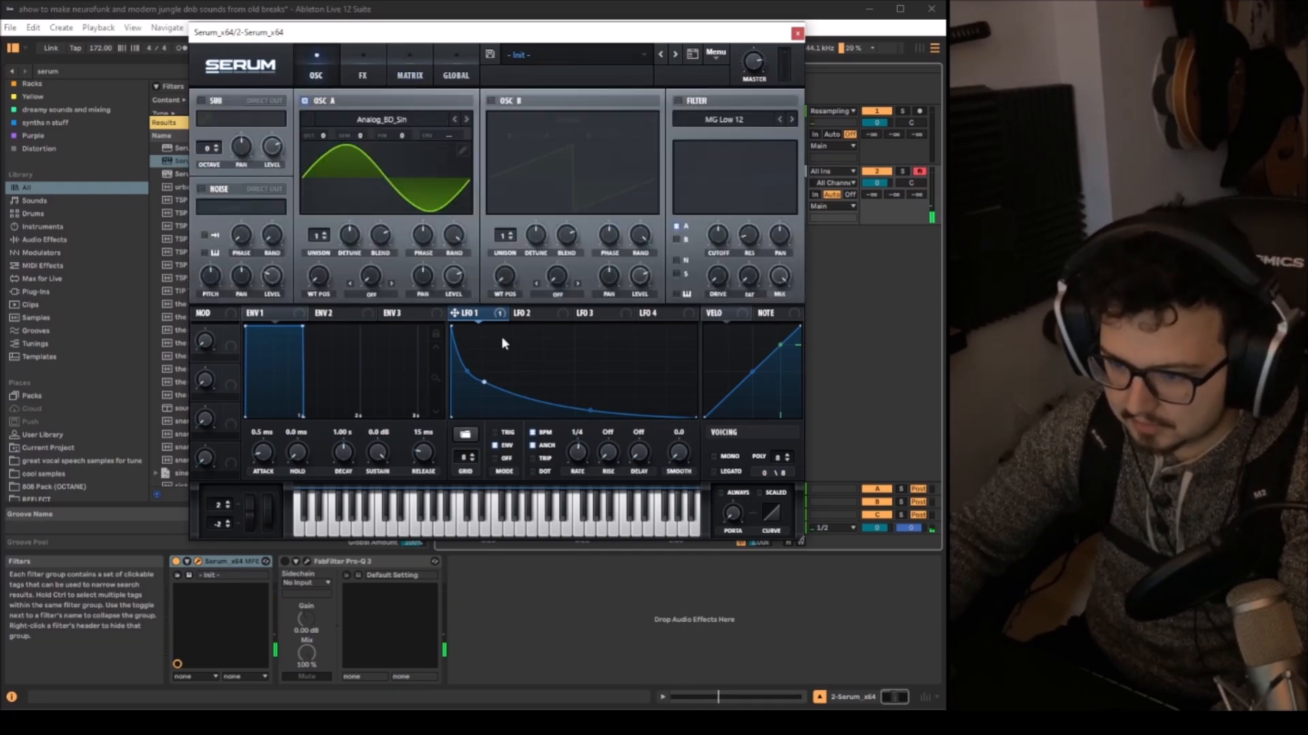
pyautogui.click(546, 312)
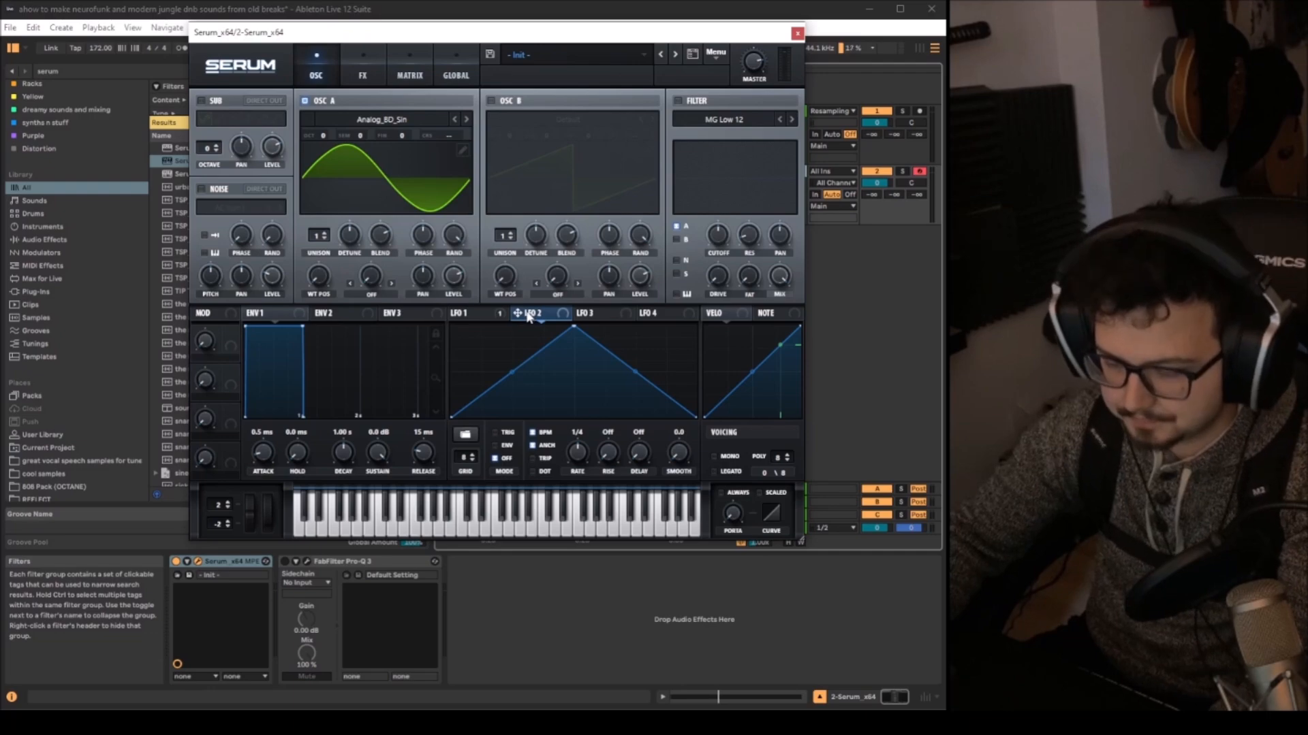
pyautogui.moveTo(456, 282); pyautogui.dragTo(454, 276)
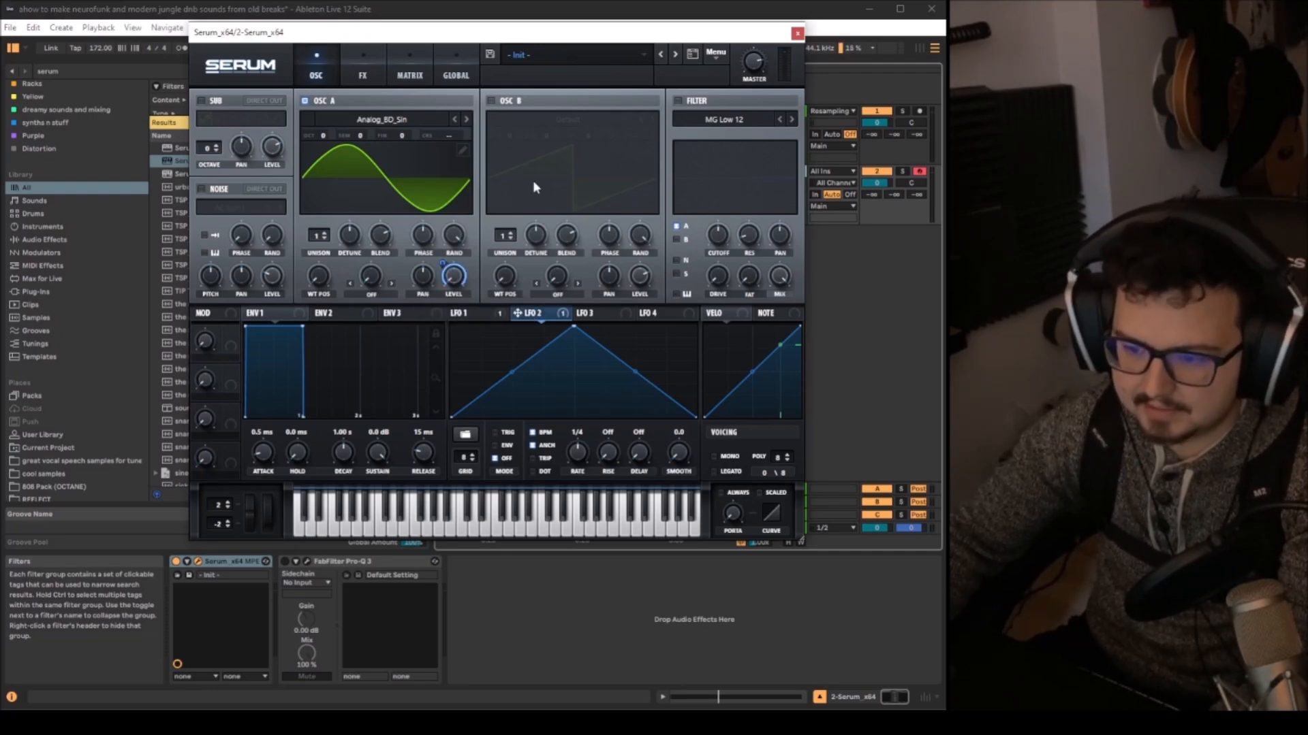
pyautogui.moveTo(569, 336); pyautogui.dragTo(414, 341)
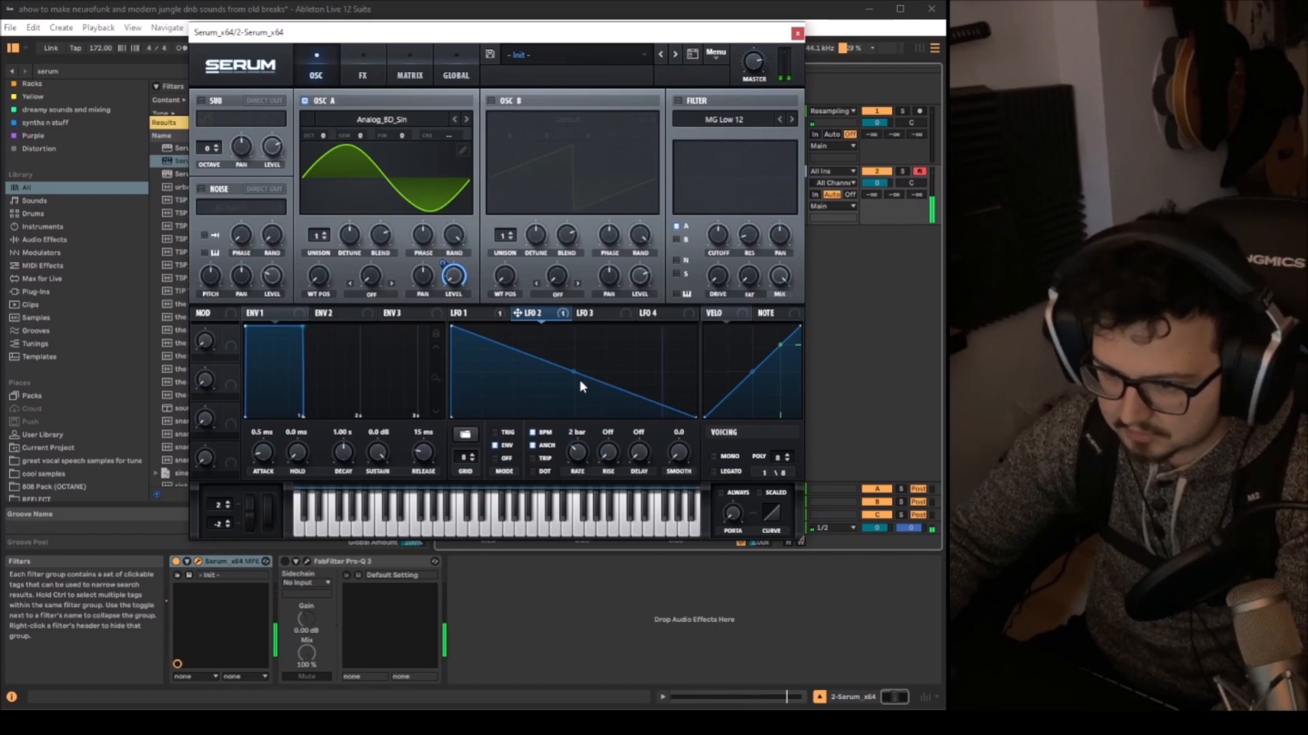
# Bend the tail of LFO 1's decay further down, recheck LFO 2's ramp, and close Serum's window.
pyautogui.click(492, 313)
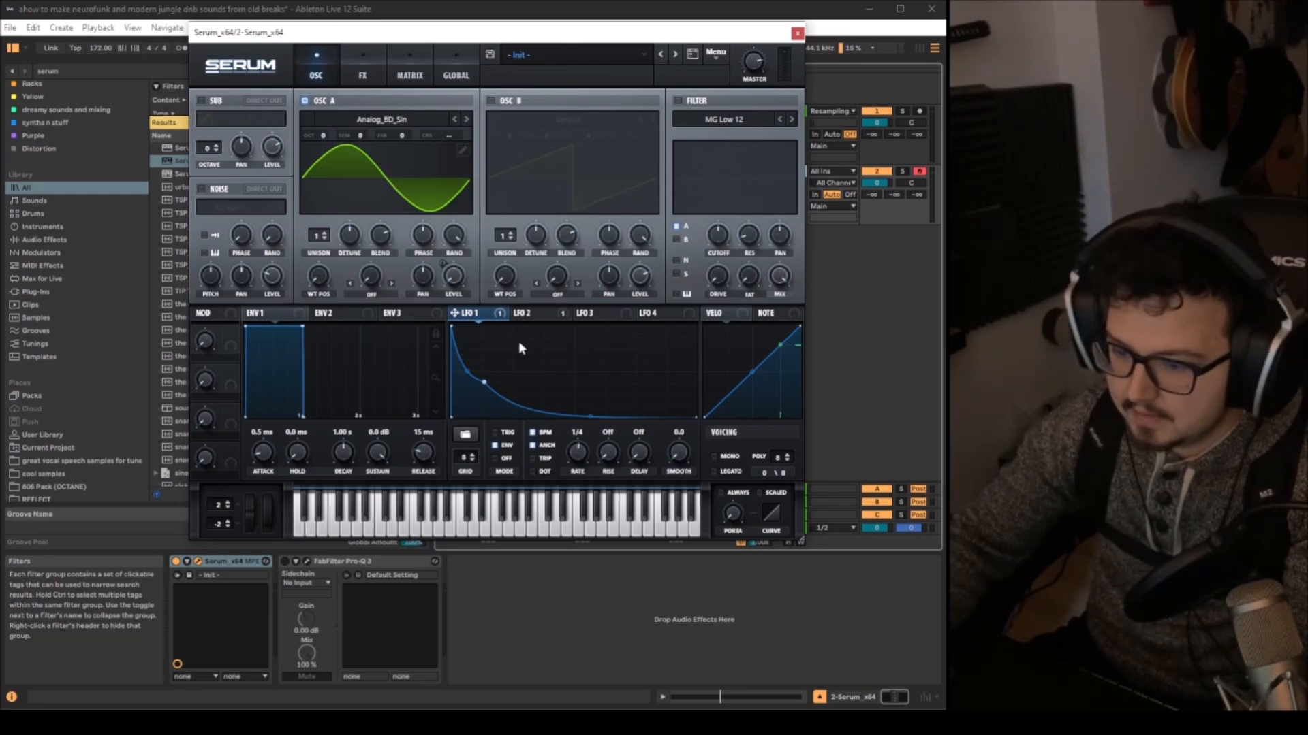
pyautogui.click(530, 312)
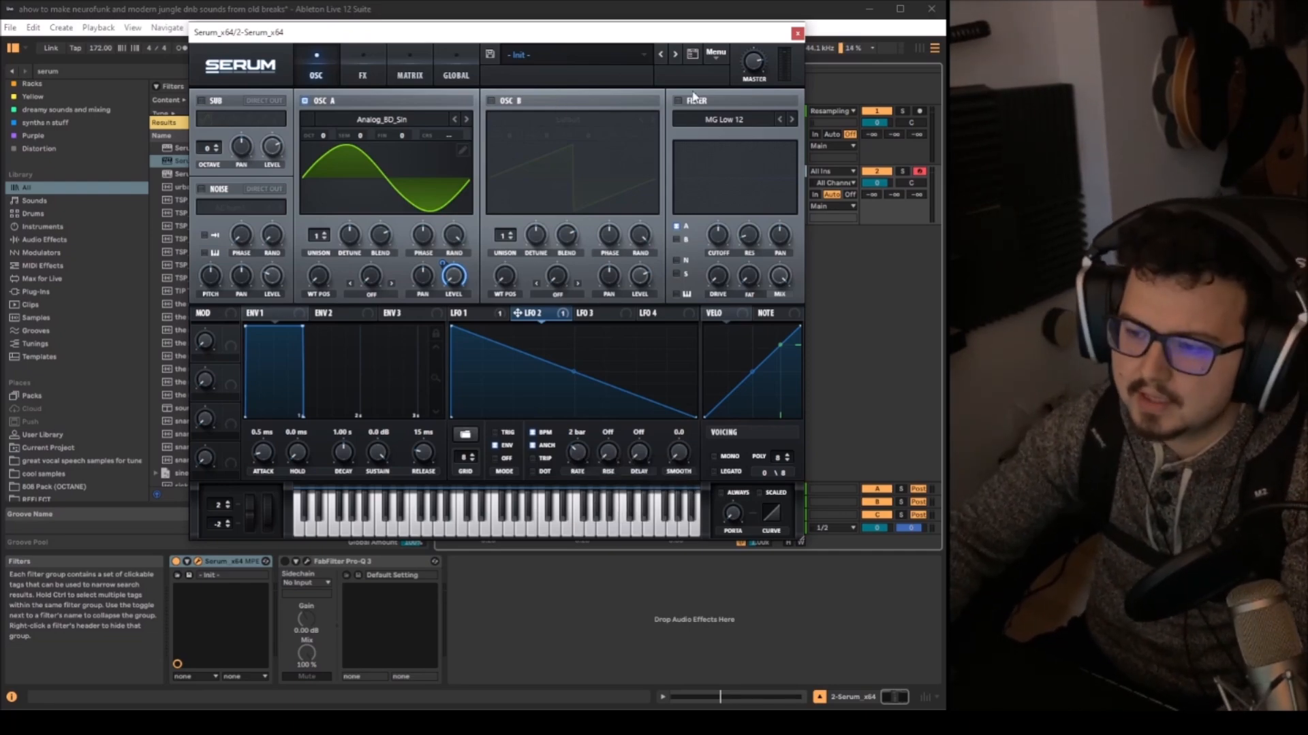
pyautogui.click(602, 313)
pyautogui.click(798, 33)
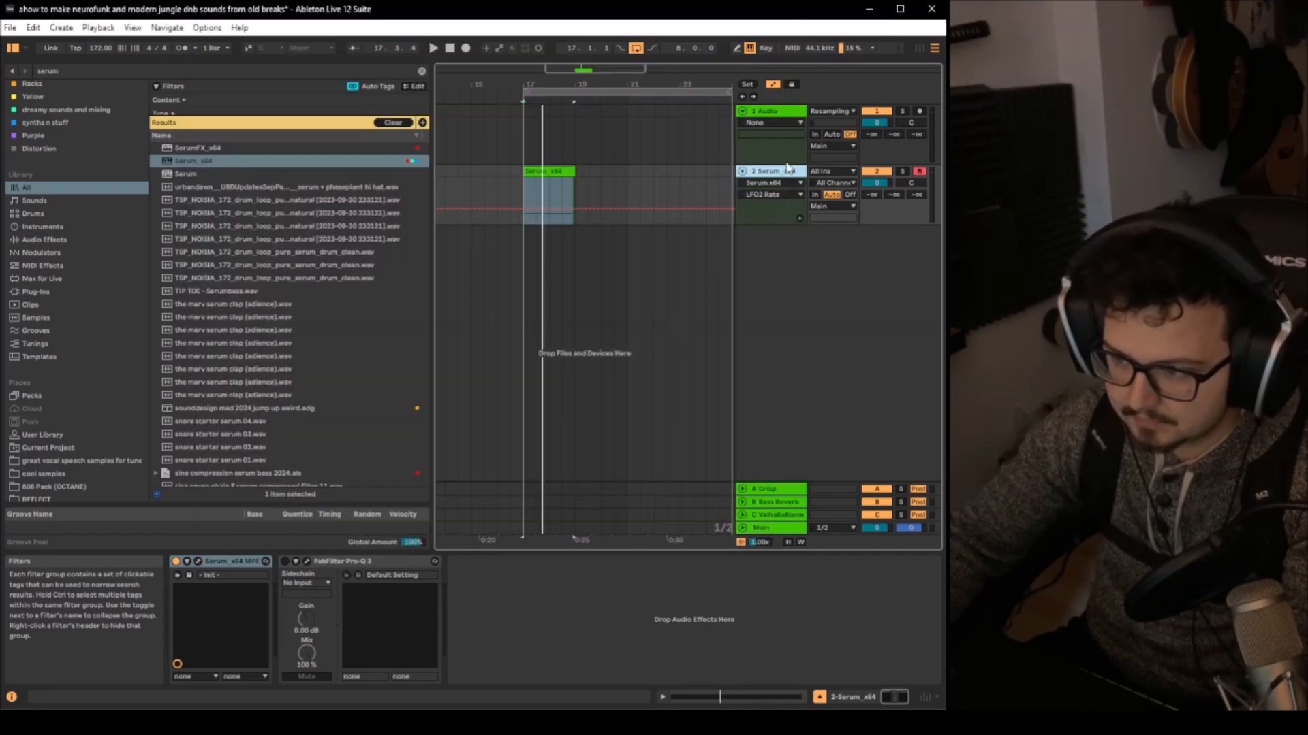
# Search the browser for "val", add ValhallaRoom to the Serum track, and set its reverb decay to 11.12 s.
pyautogui.click(555, 171)
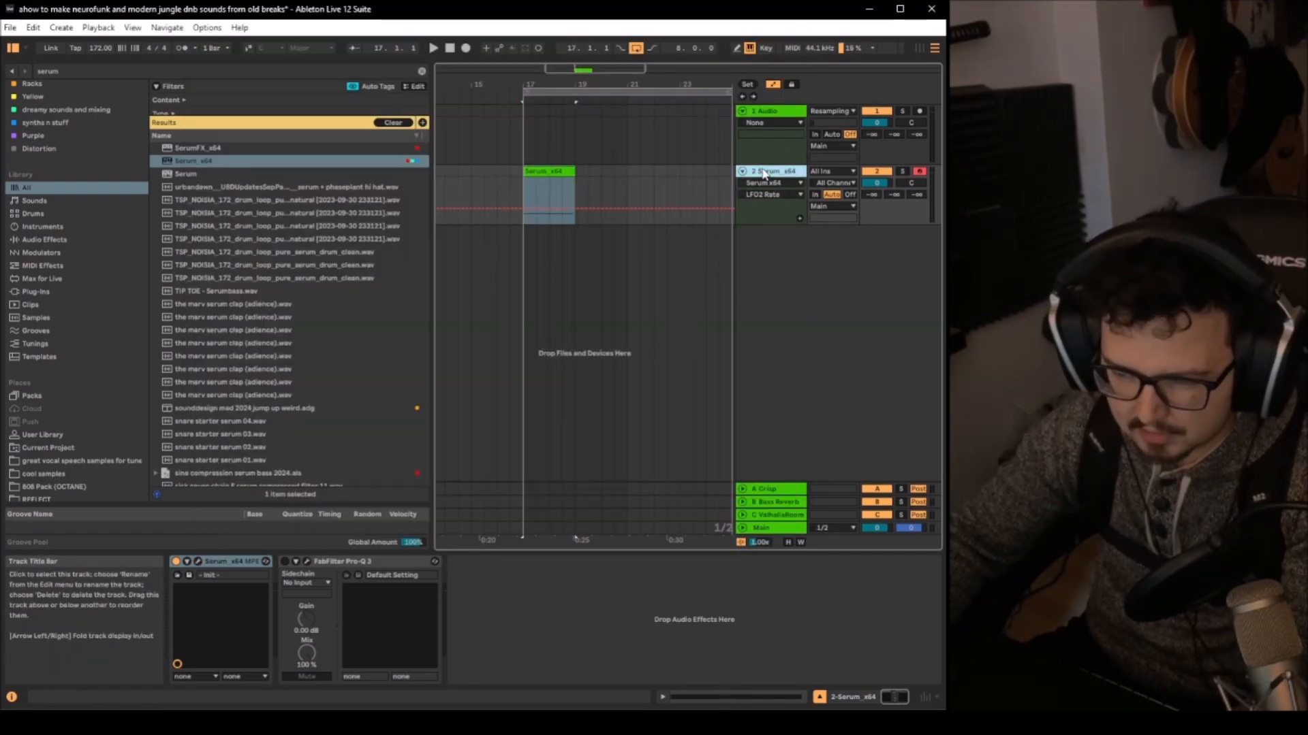
pyautogui.click(422, 72)
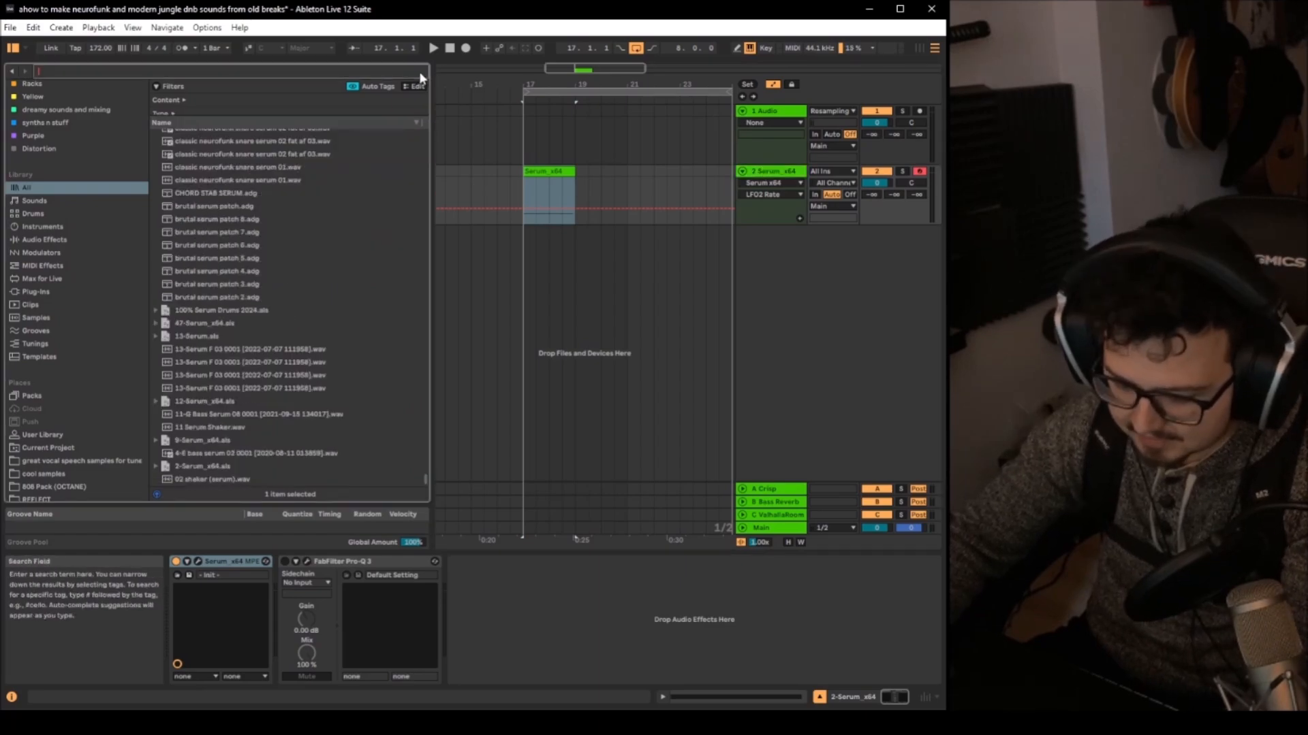
pyautogui.write('val')
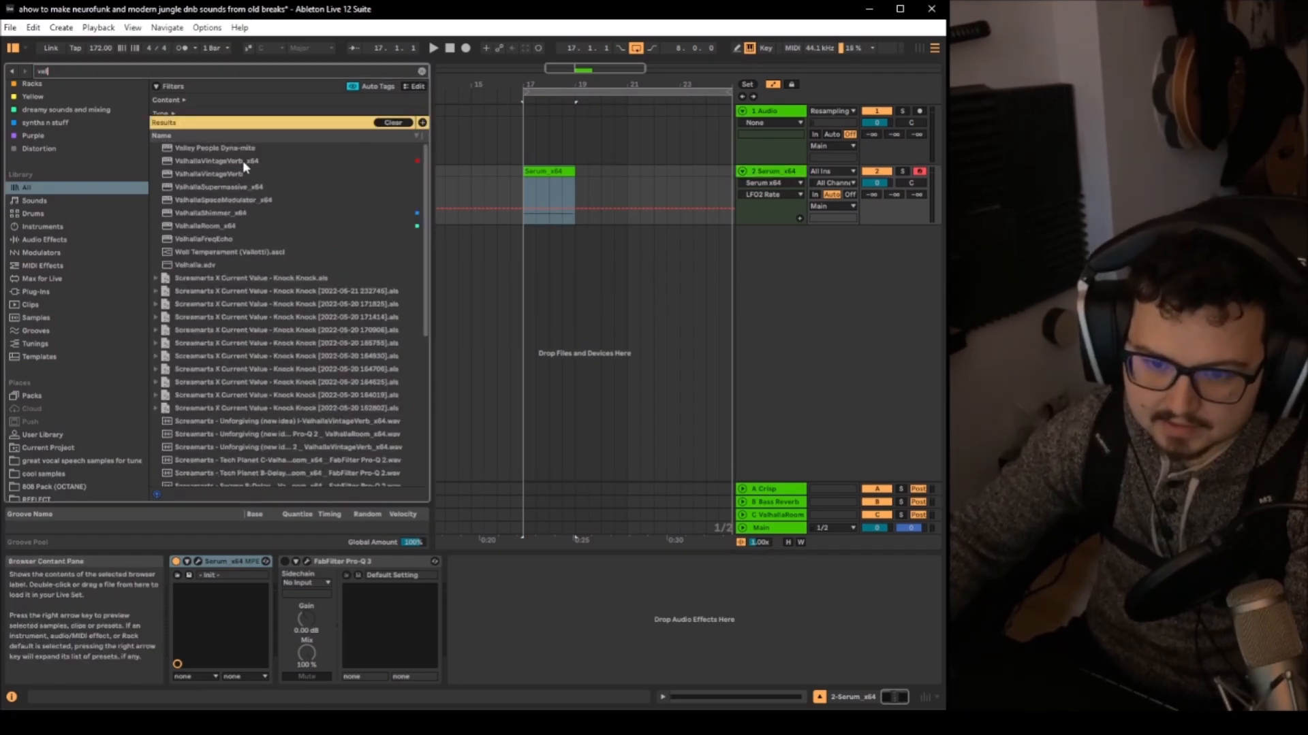
pyautogui.doubleClick(228, 225)
pyautogui.moveTo(326, 250); pyautogui.dragTo(331, 220)
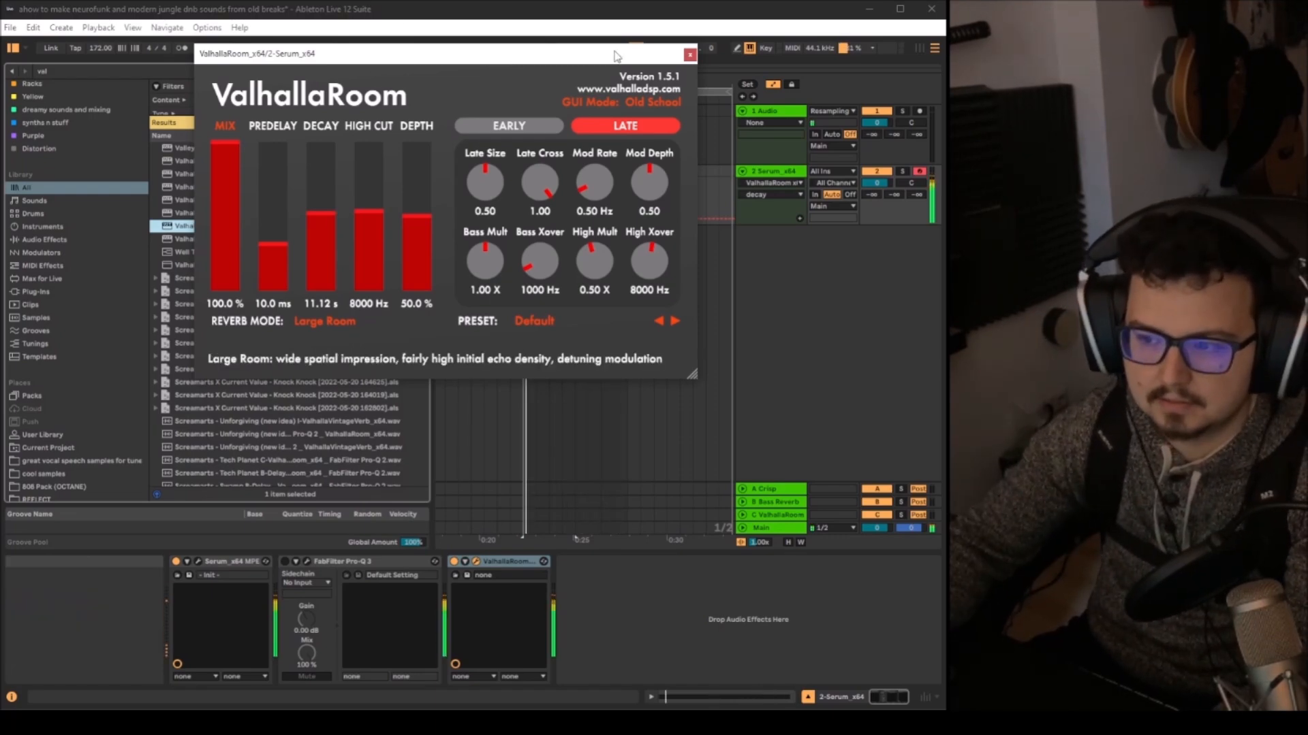
pyautogui.click(690, 55)
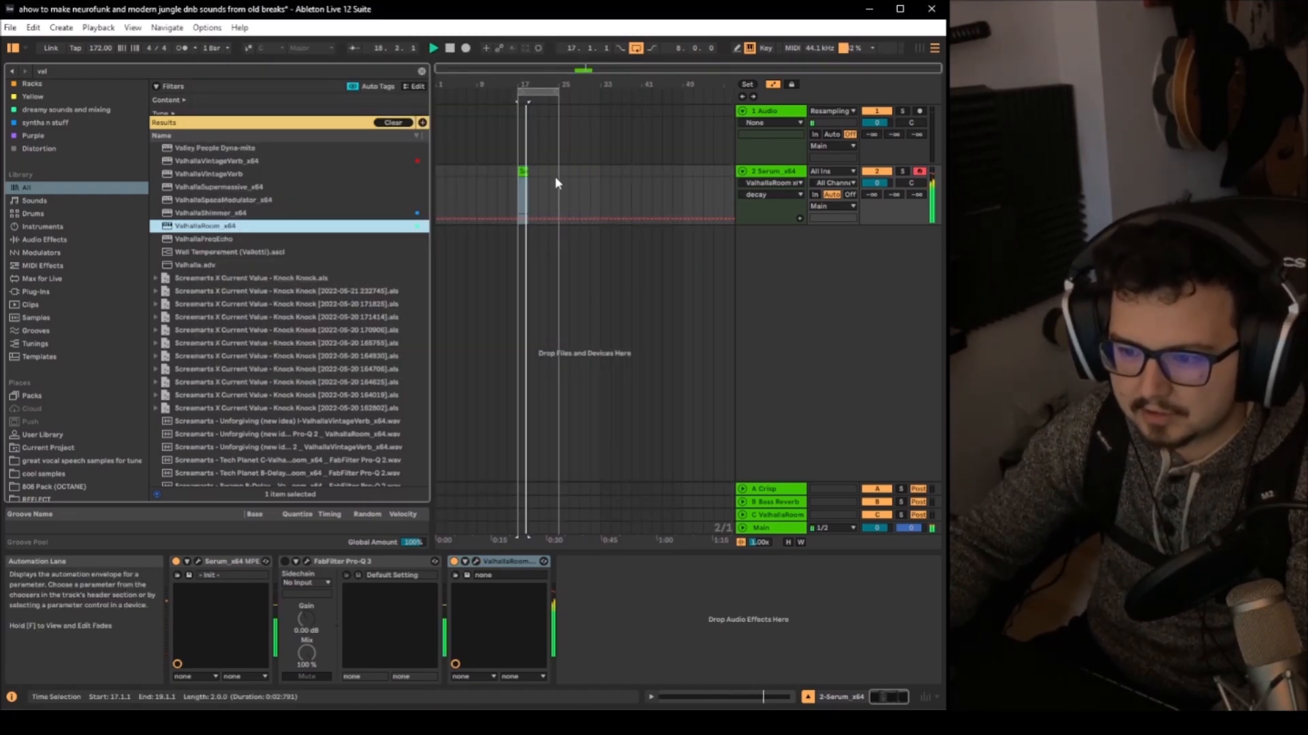
# Place an enabled FabFilter Pro-Q 3 after ValhallaRoom and add a high cut at about 113 Hz.
pyautogui.moveTo(340, 562); pyautogui.dragTo(595, 567)
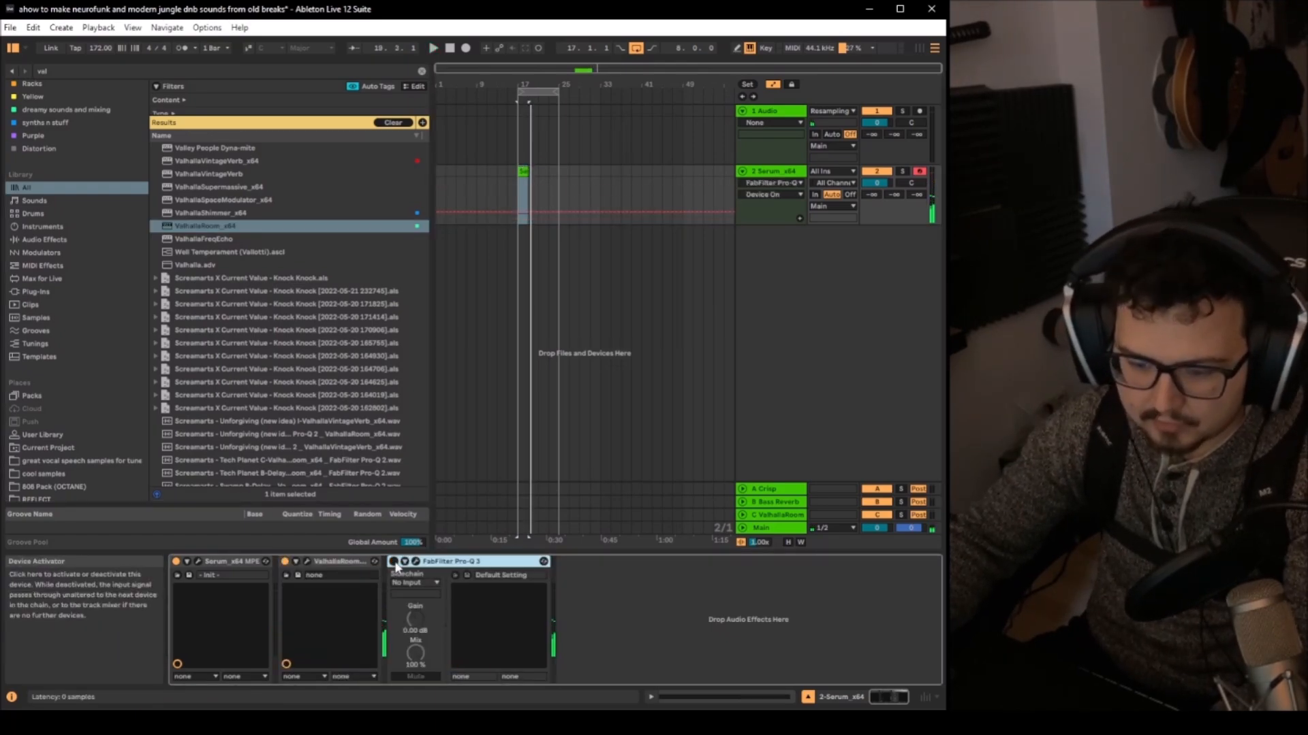
pyautogui.click(416, 561)
pyautogui.doubleClick(205, 208)
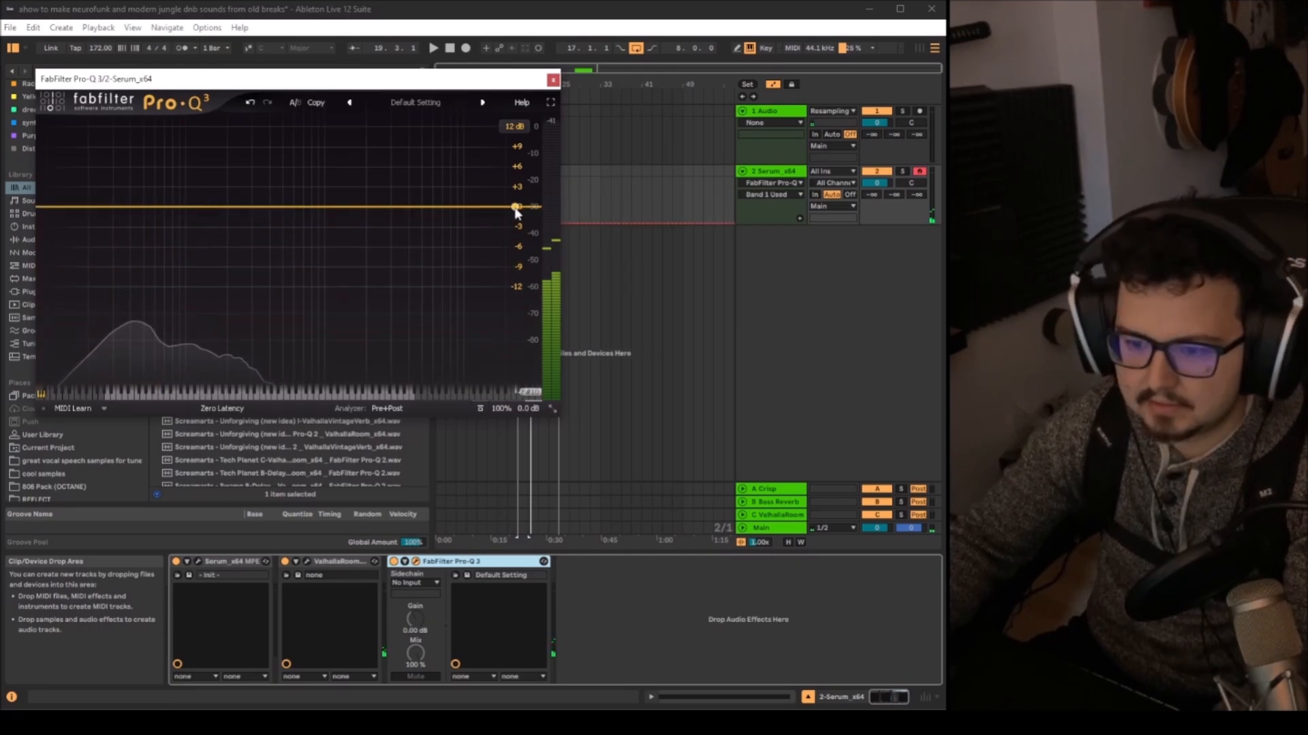
pyautogui.moveTo(516, 207); pyautogui.dragTo(196, 207)
pyautogui.press('space')
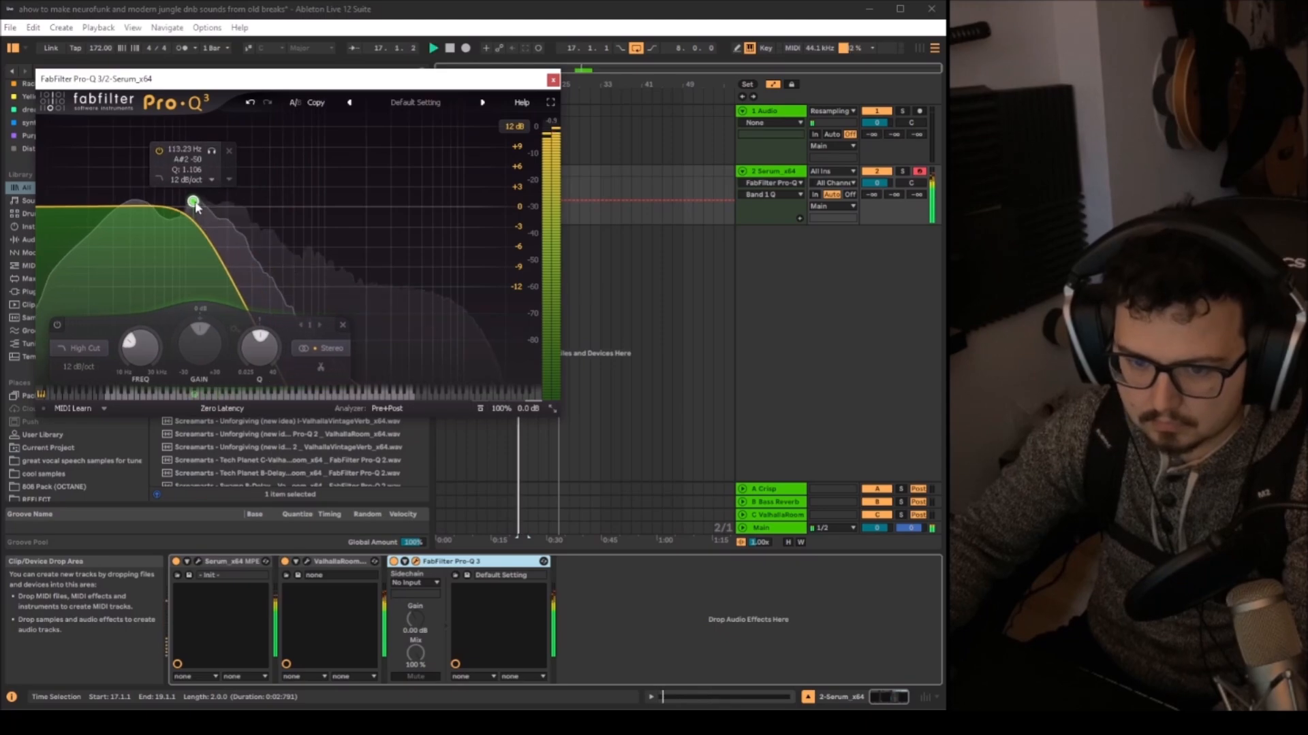
# Try the high cut at a 72 dB/oct slope and about 168 Hz with a Q of about 0.45.
pyautogui.click(95, 371)
pyautogui.click(95, 488)
pyautogui.moveTo(194, 202); pyautogui.dragTo(218, 252)
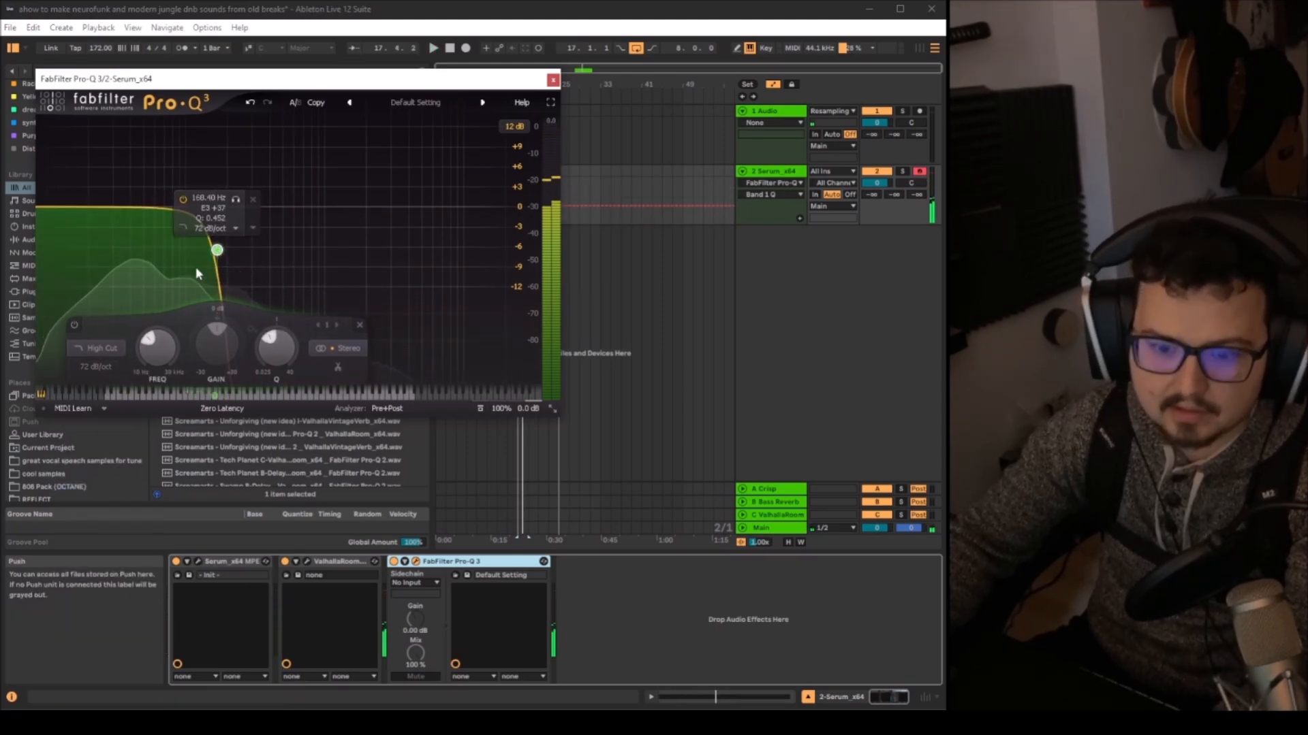
pyautogui.press('space')
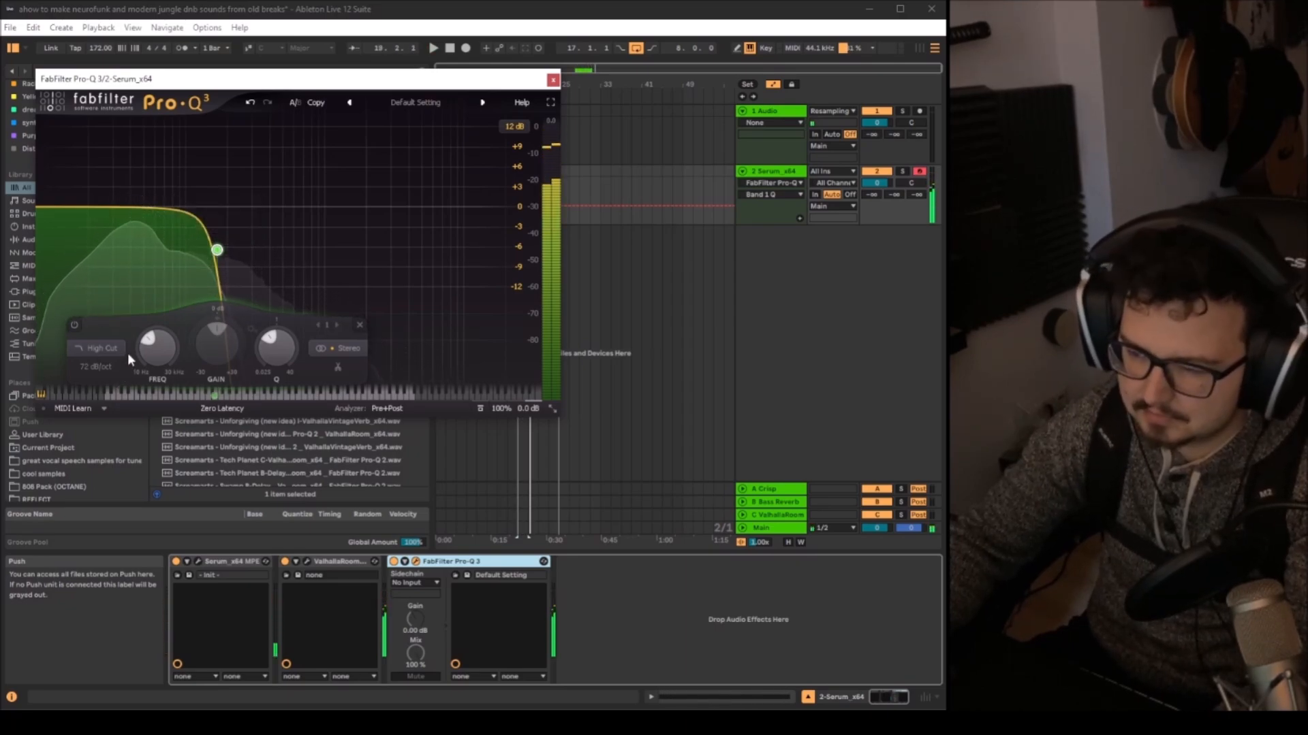
# Set the high cut's slope to 30 dB/oct and sweep its frequency up through about 325 Hz to 30000 Hz.
pyautogui.click(96, 367)
pyautogui.click(113, 443)
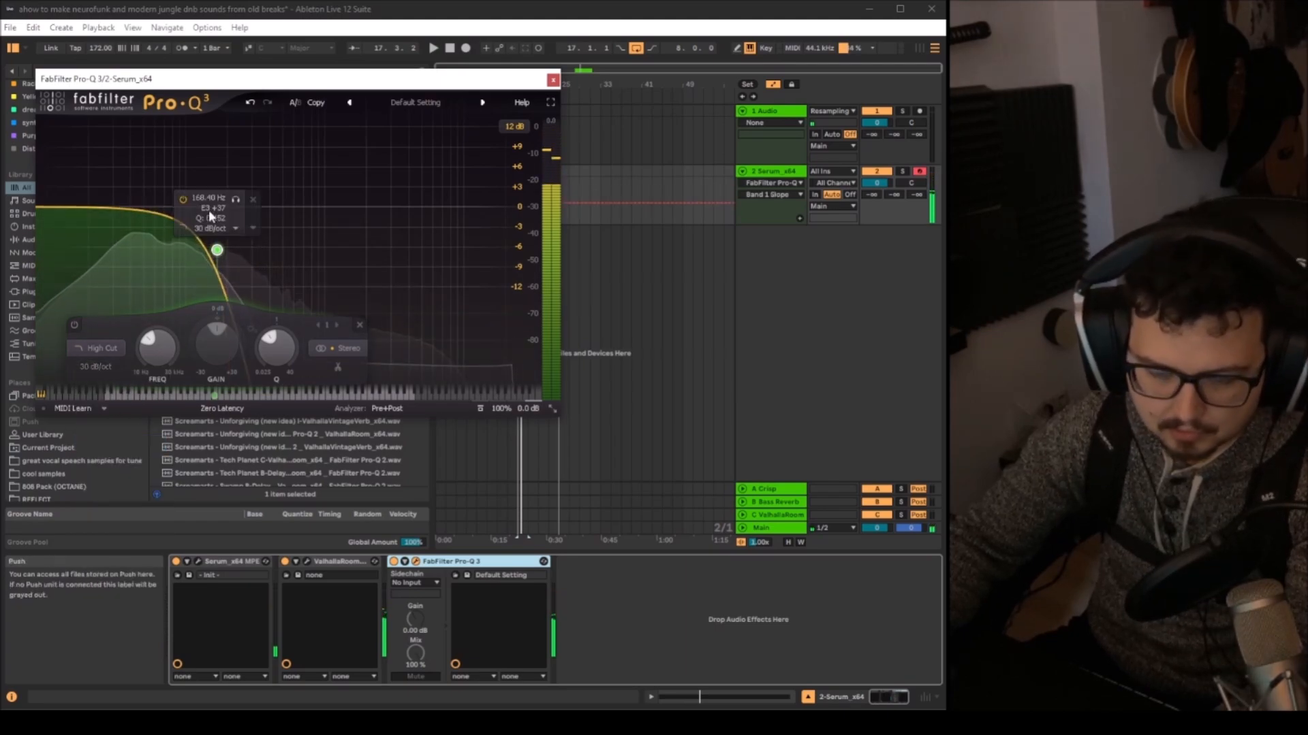
pyautogui.scroll(2, 215, 239)
pyautogui.moveTo(215, 239); pyautogui.dragTo(256, 233)
pyautogui.press('space')
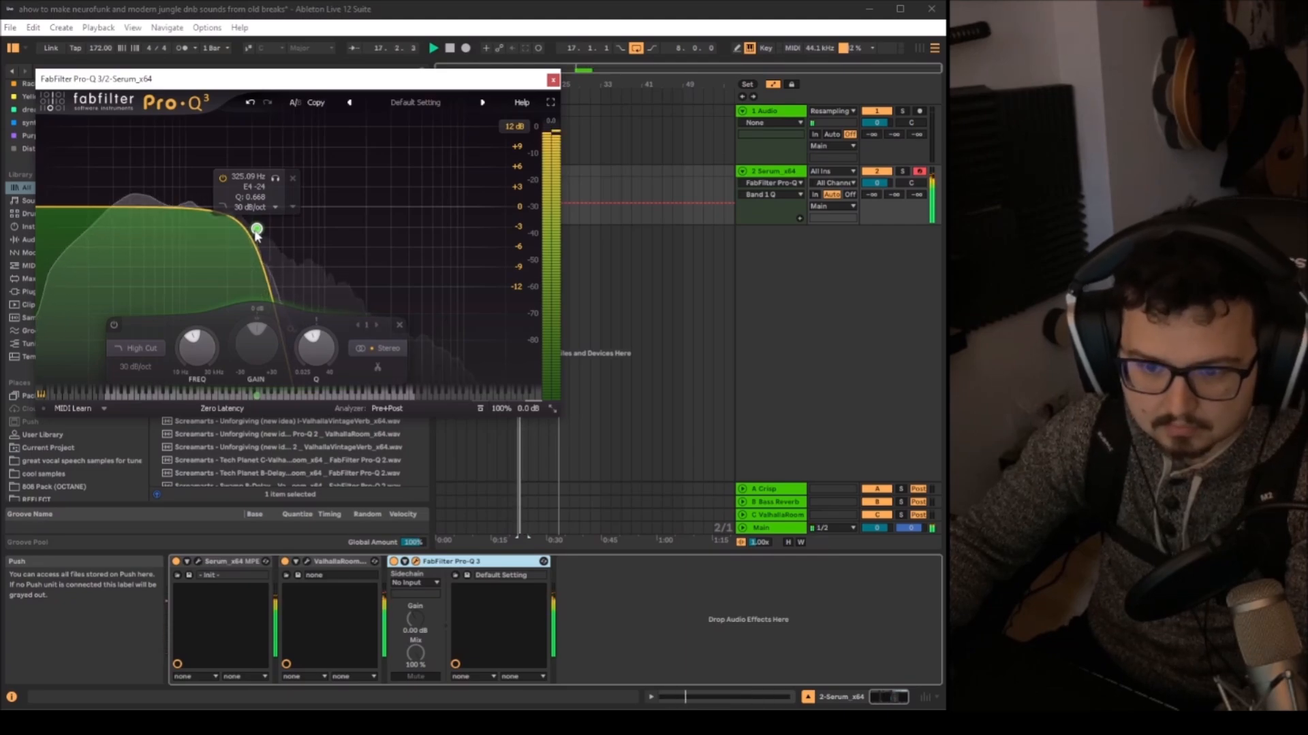
pyautogui.moveTo(256, 232); pyautogui.dragTo(532, 236)
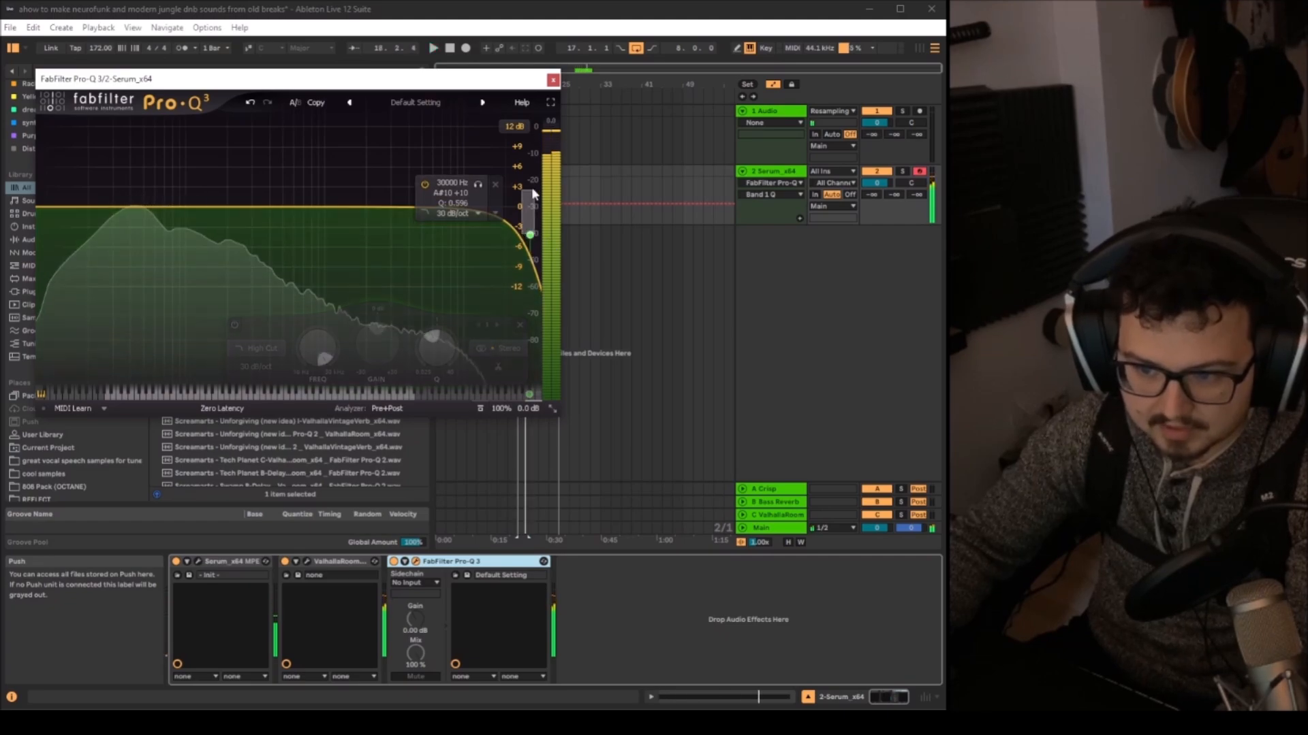
# Add a broad bell boost of about 20.7 dB near 7436 Hz with Q 0.130, and close the equalizer window.
pyautogui.moveTo(357, 204); pyautogui.dragTo(419, 184)
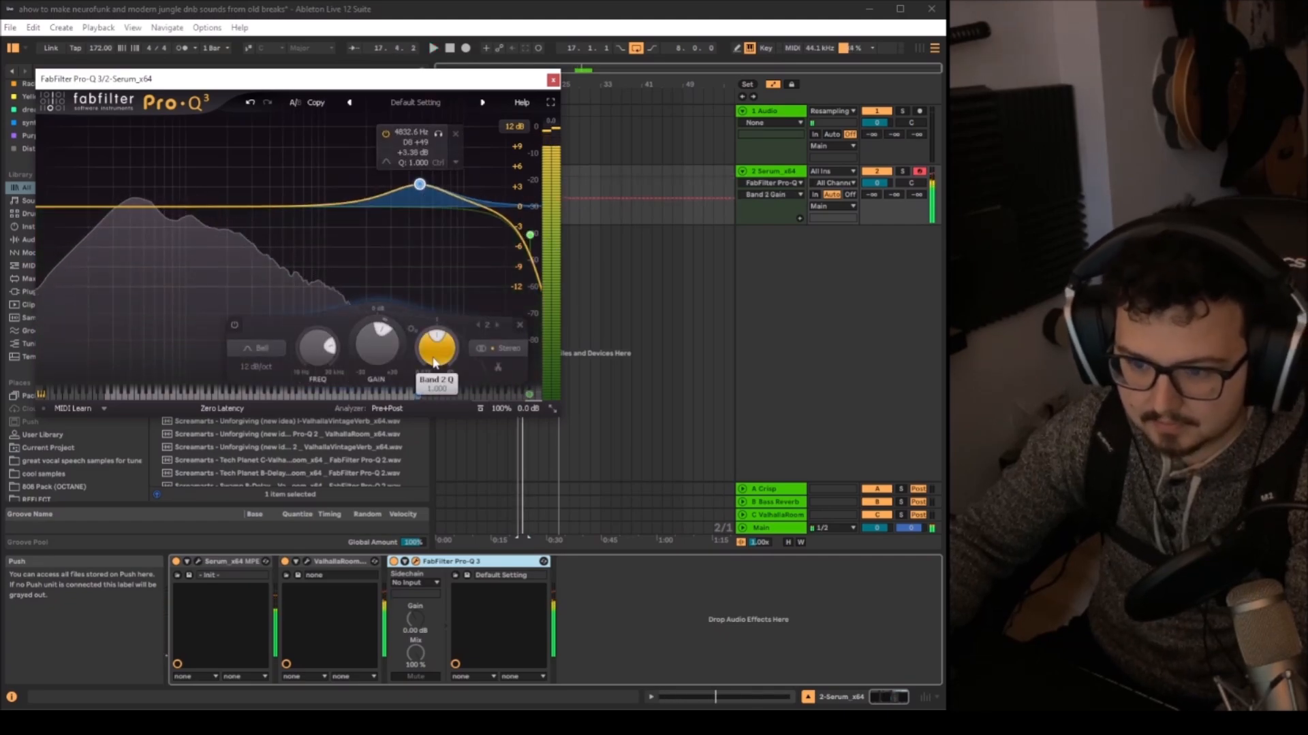
pyautogui.moveTo(434, 359); pyautogui.dragTo(416, 413)
pyautogui.moveTo(416, 186); pyautogui.dragTo(447, 66)
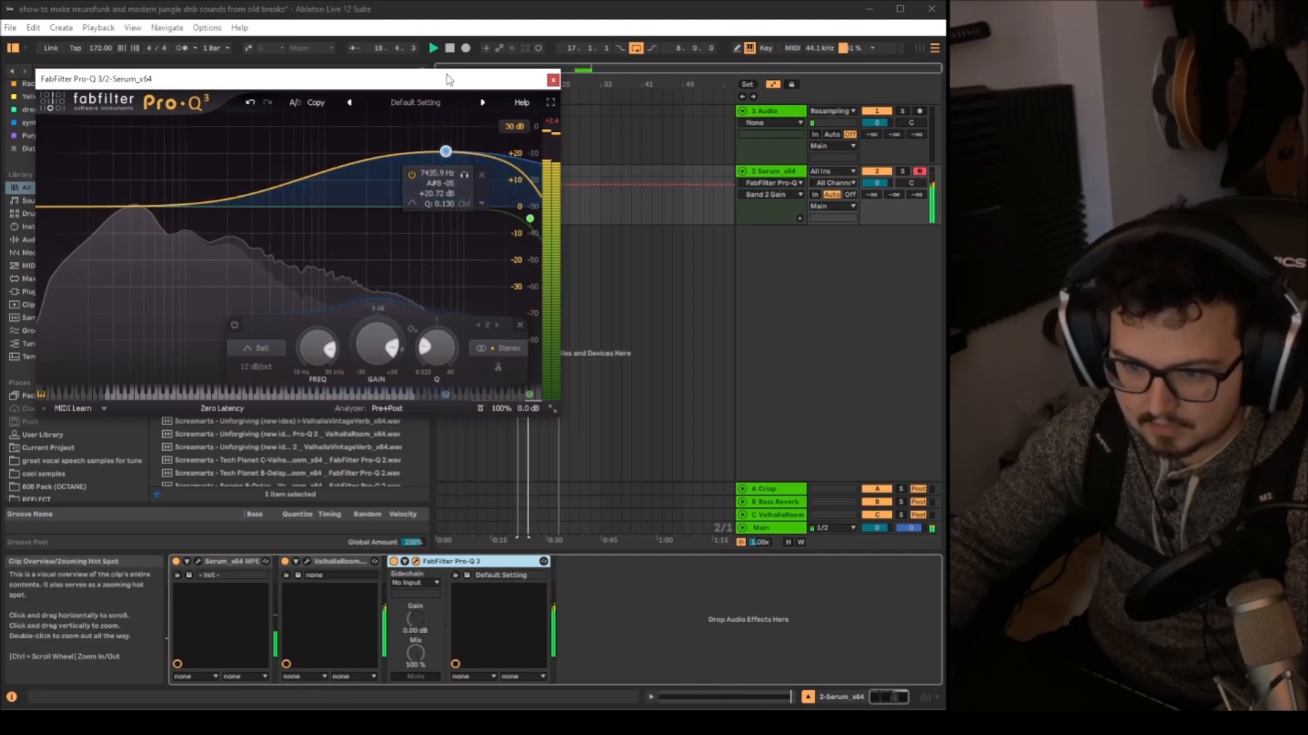
pyautogui.click(553, 80)
pyautogui.press('space')
# Extend the loop to 16 bars starting at bar 17, and insert an armed Resampling audio track below the Serum track.
pyautogui.click(553, 91)
pyautogui.moveTo(558, 91); pyautogui.dragTo(600, 91)
pyautogui.rightClick(785, 251)
pyautogui.click(796, 257)
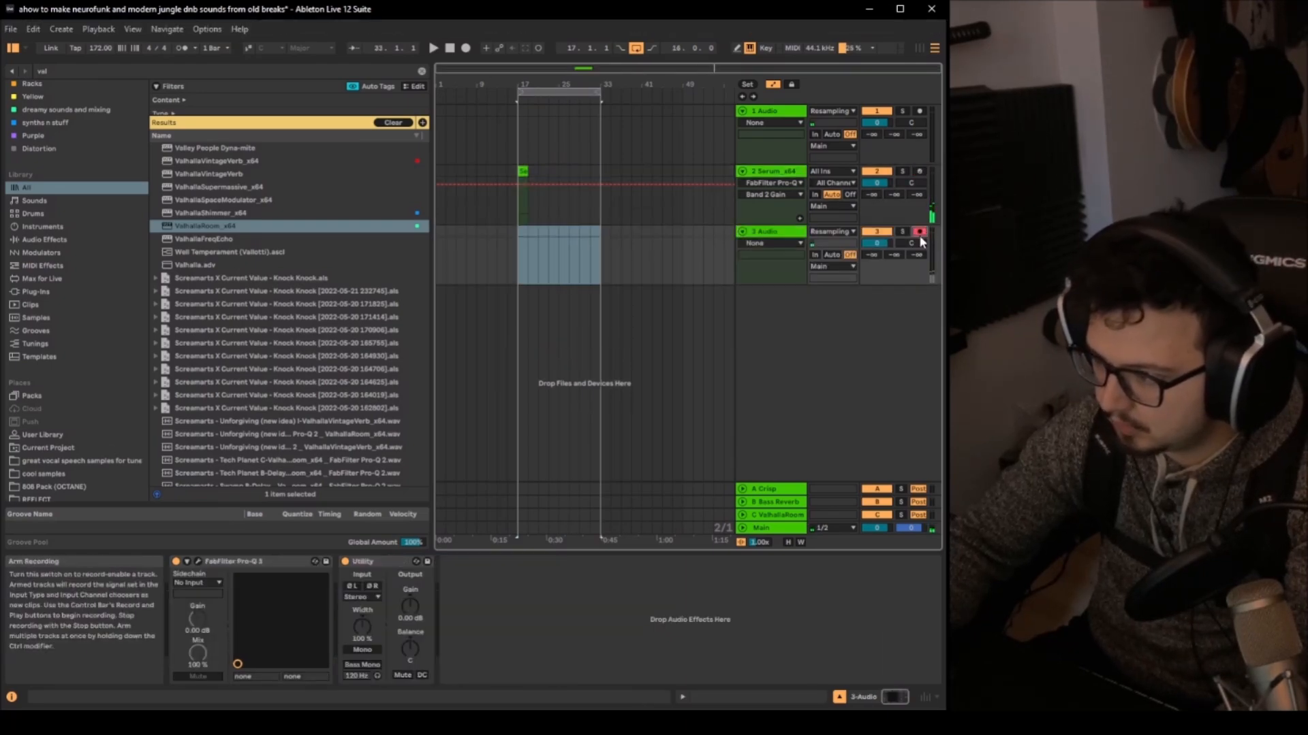
# Record the reverberated Serum bass onto the new audio track from bar 17 to about bar 22.
pyautogui.click(466, 48)
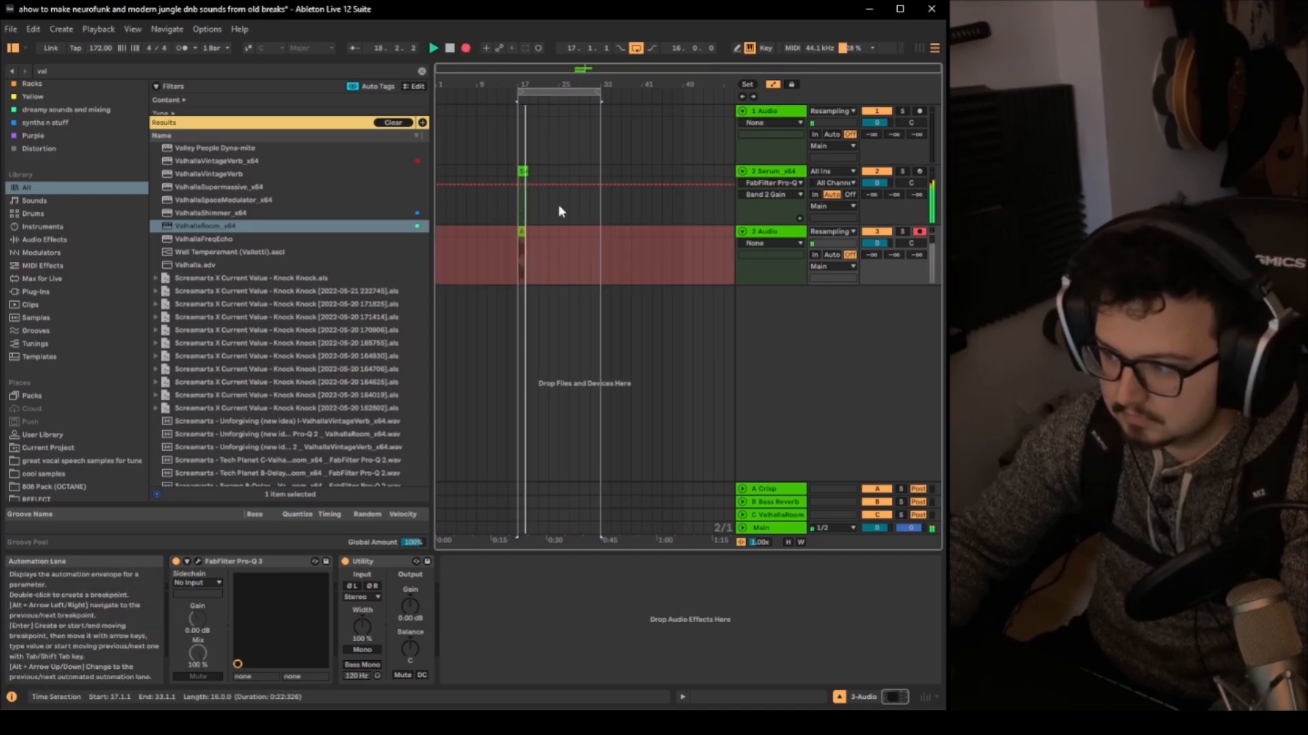
pyautogui.scroll(5, 515, 208)
pyautogui.scroll(-5, 525, 226)
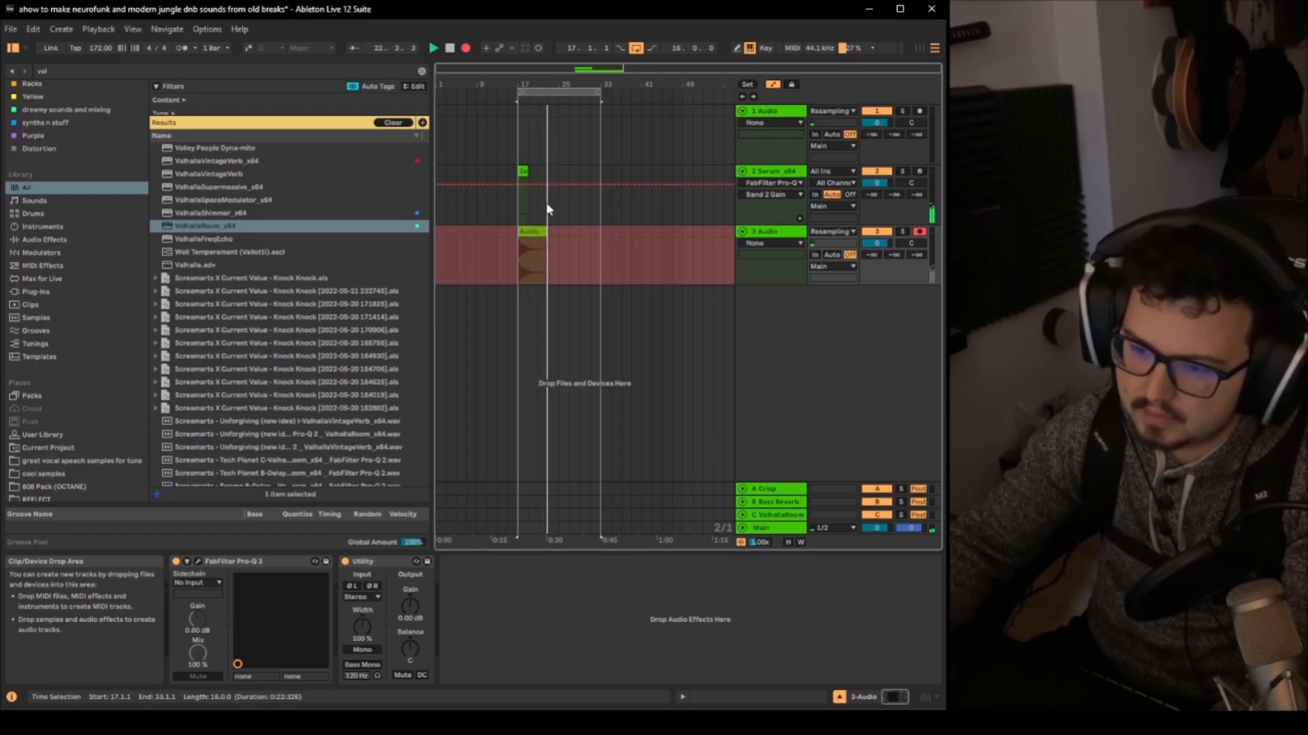
pyautogui.press('space')
# Solo the resampled audio track, disable its FabFilter Pro-Q 3, and play back the recorded clip.
pyautogui.click(903, 232)
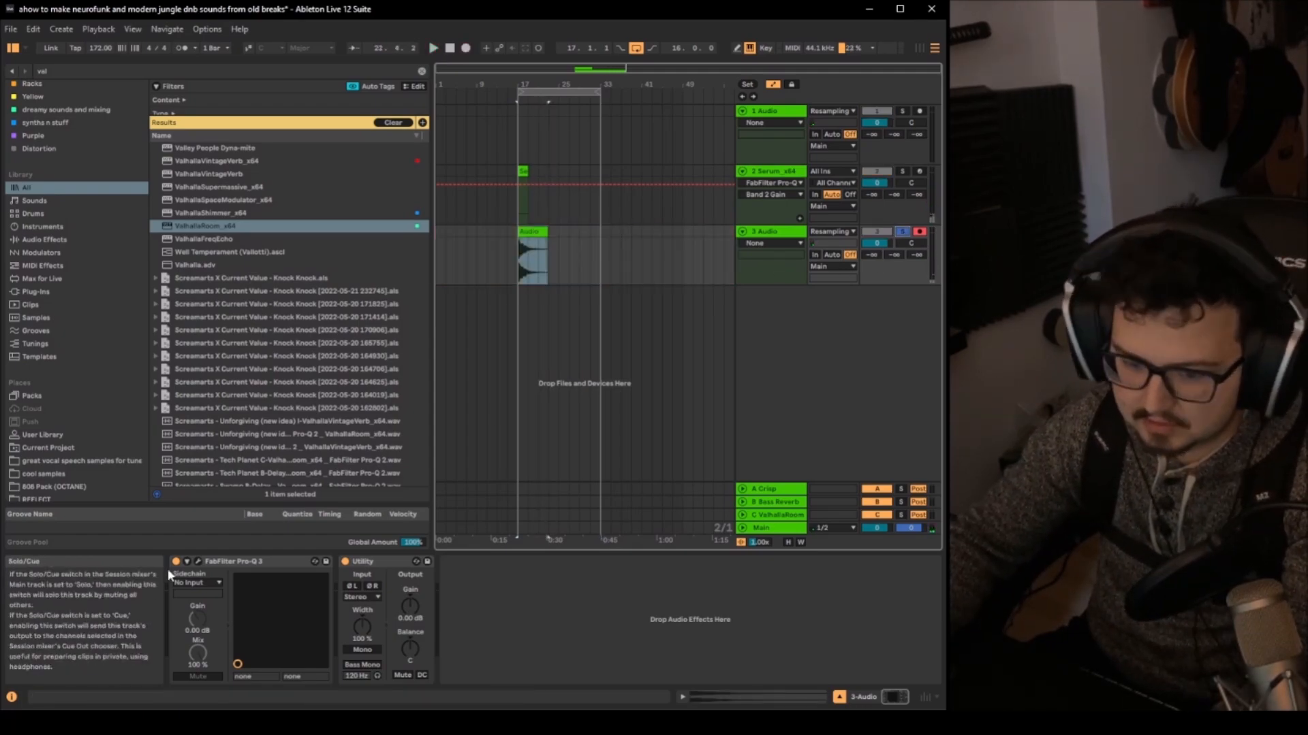
pyautogui.click(175, 561)
pyautogui.press('space')
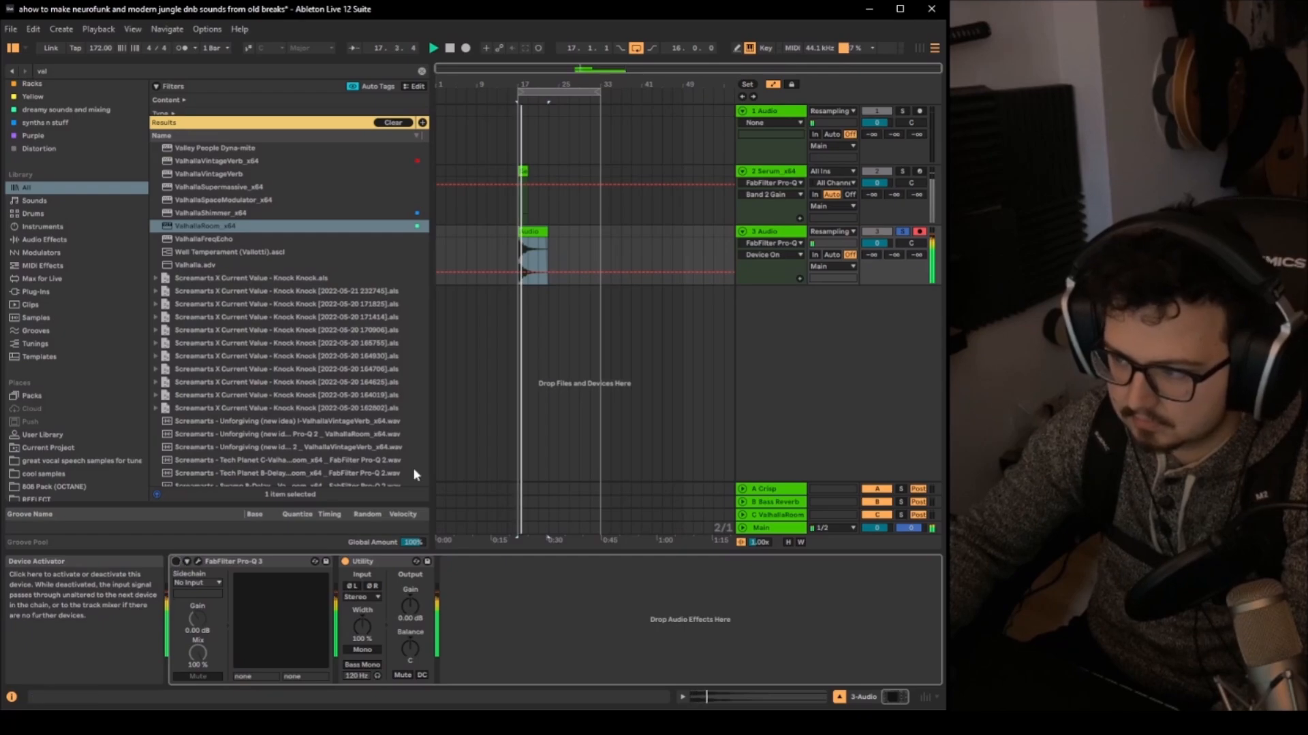
pyautogui.click(531, 233)
pyautogui.scroll(5, 532, 233)
pyautogui.scroll(-5, 532, 233)
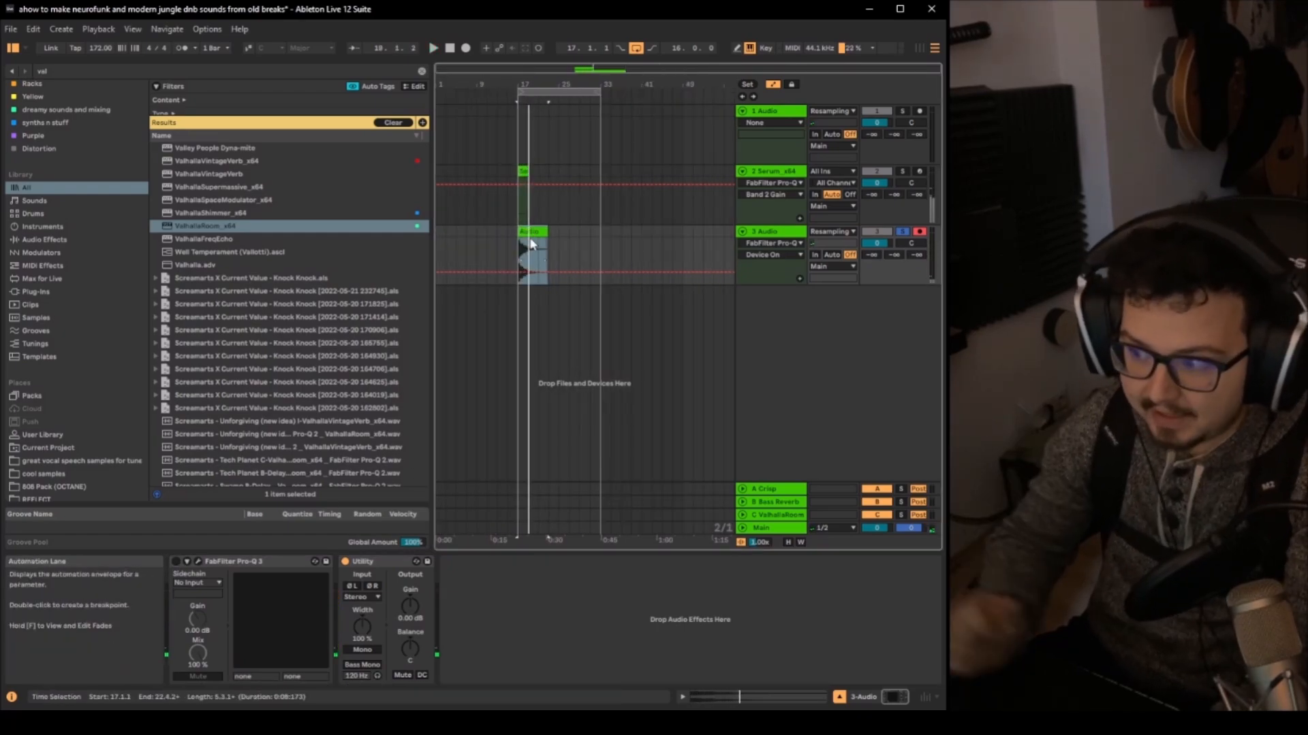
# Search the browser for "ride", audition samples, and place TS_PUNCH_ride_ping.wav at bar 17 on a new track below the resampled bass.
pyautogui.click(422, 71)
pyautogui.write('ride')
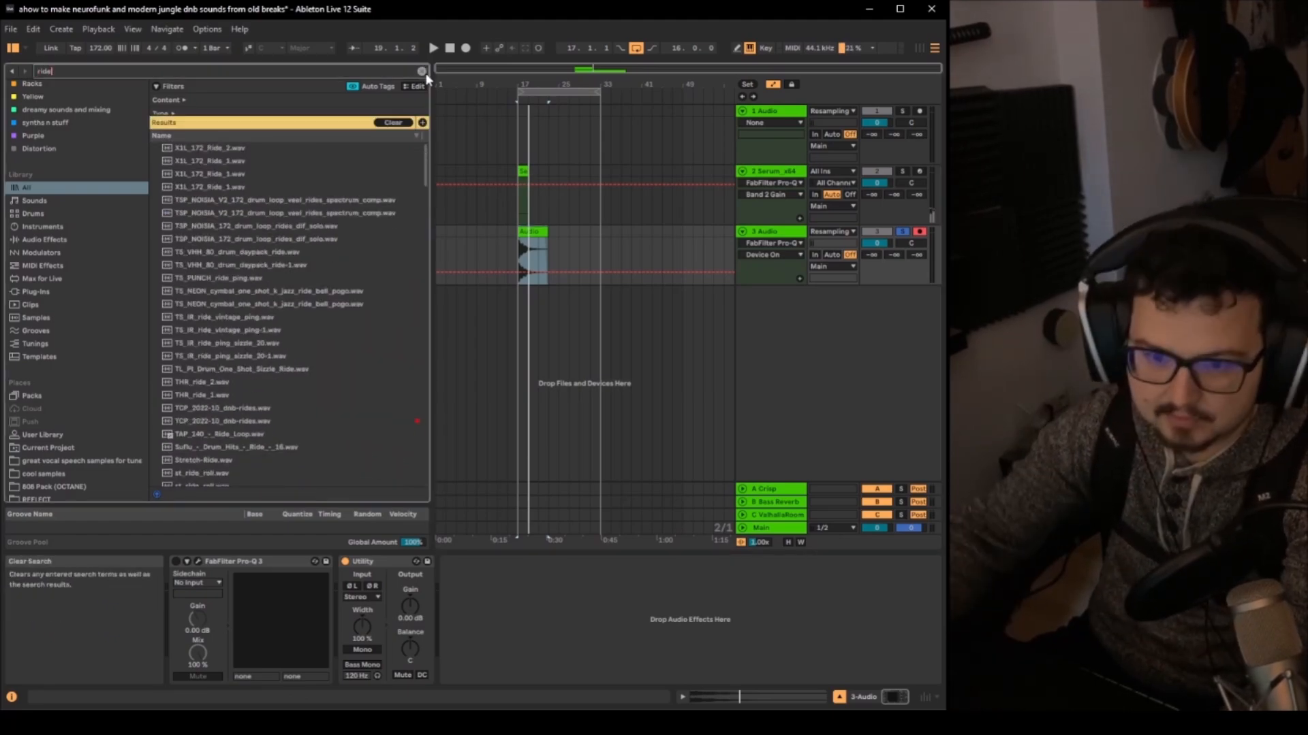
pyautogui.click(250, 202)
pyautogui.click(256, 277)
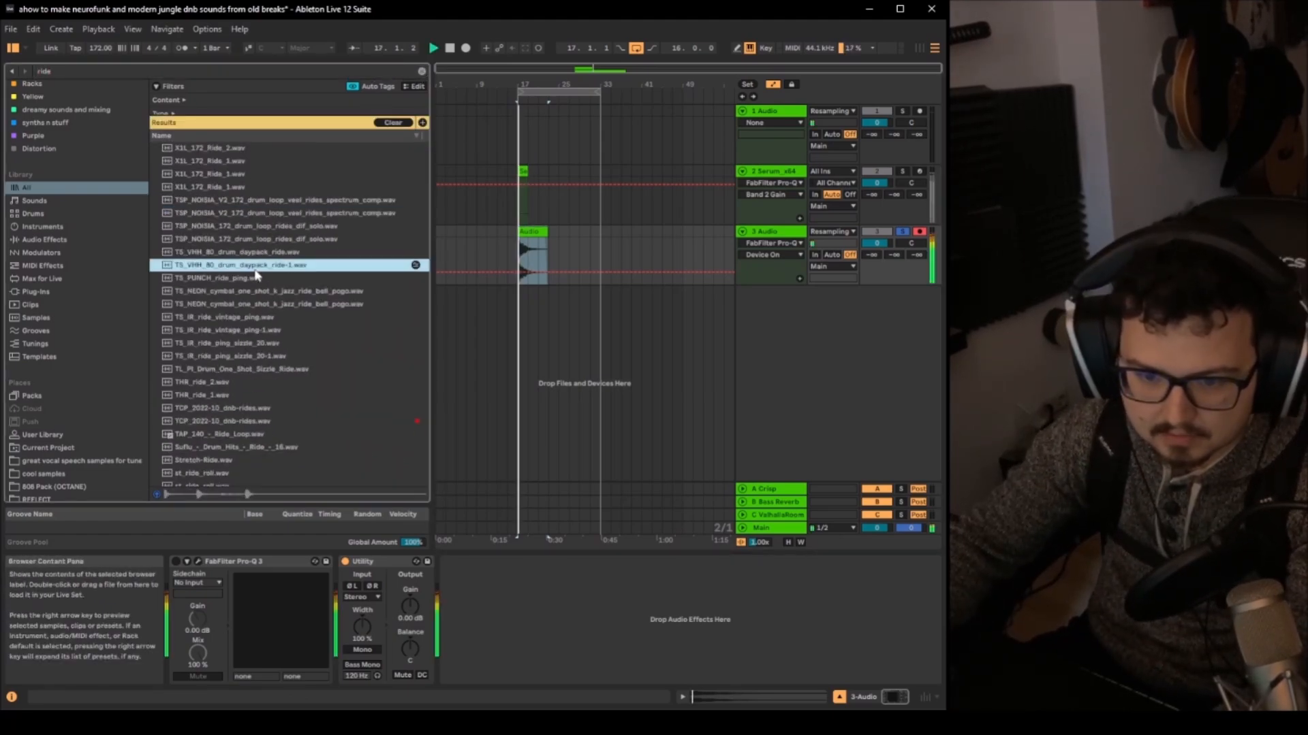
pyautogui.moveTo(259, 282)
pyautogui.mouseDown()
pyautogui.moveTo(540, 312)
pyautogui.moveTo(517, 299)
pyautogui.mouseUp()
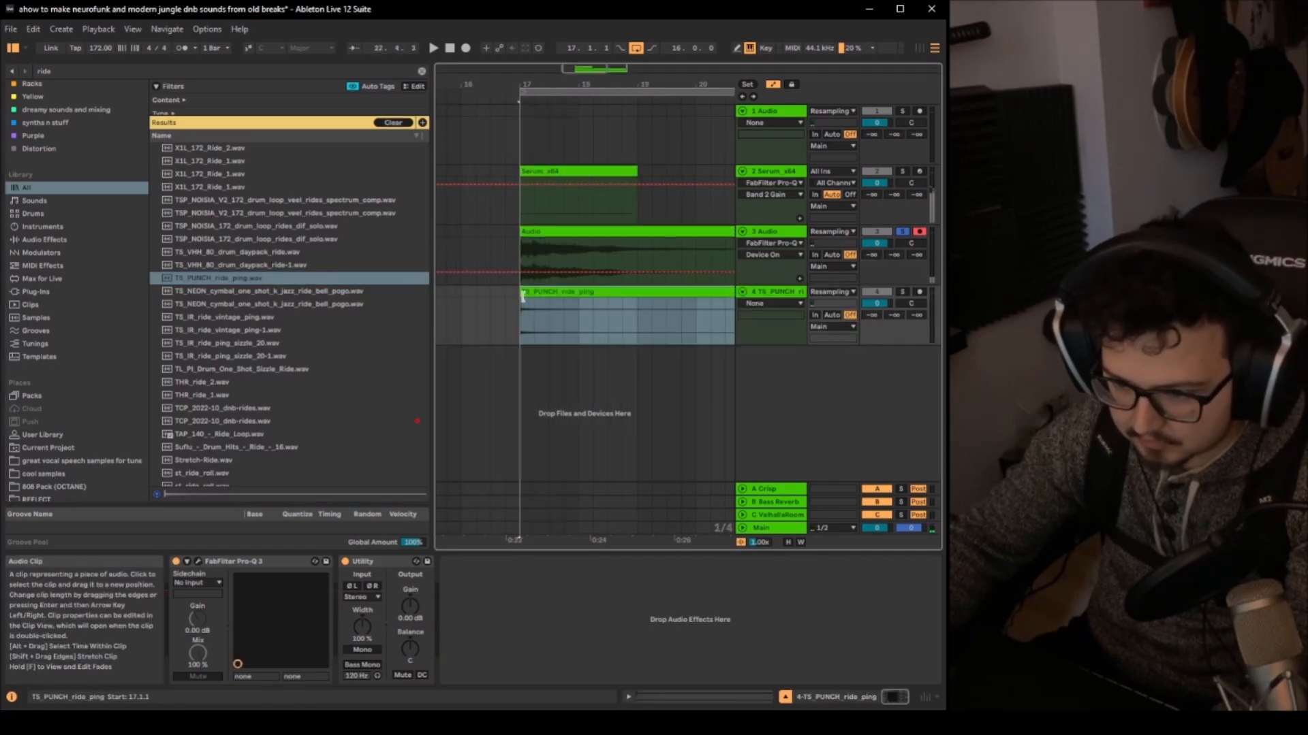
# Unsolo the resampled audio track and mute the Serum track.
pyautogui.click(905, 233)
pyautogui.click(523, 304)
pyautogui.scroll(-3, 521, 301)
pyautogui.click(876, 171)
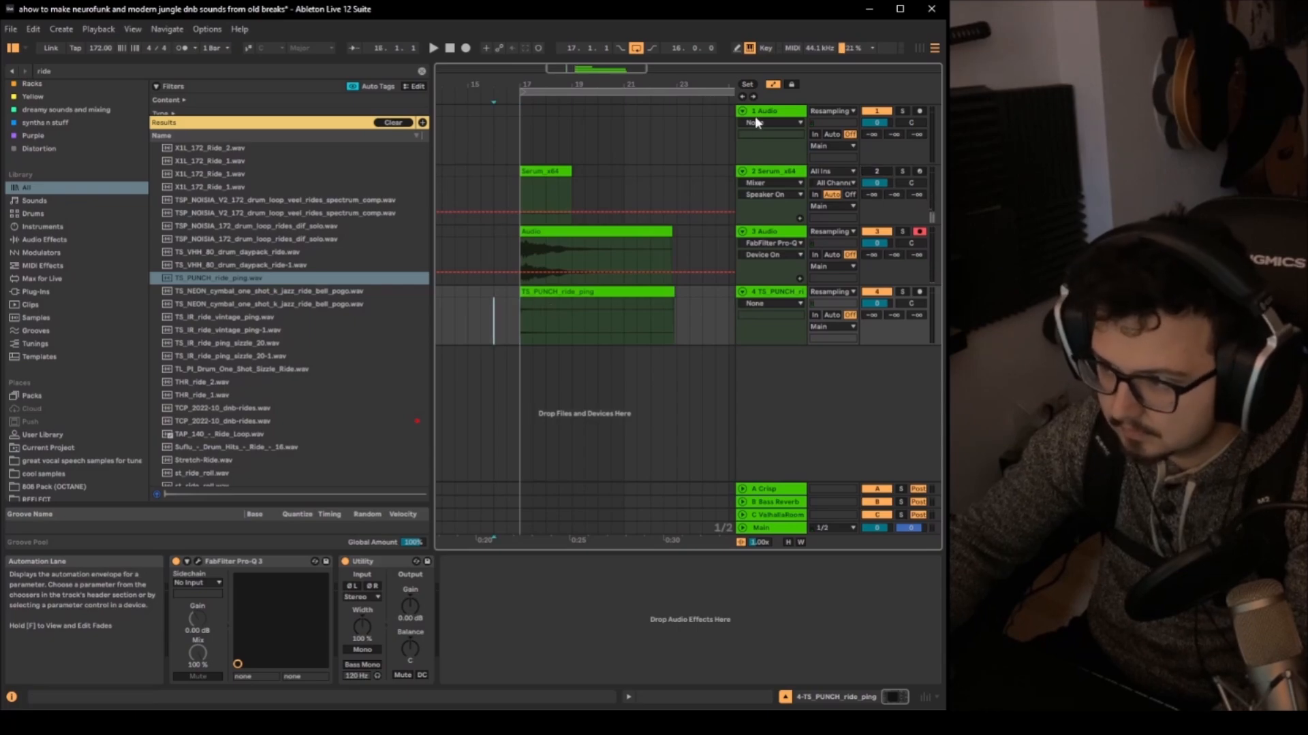
# Hide the automation lanes, duplicate the ride clip to bar 11 ahead of the original, and reverse the copy.
pyautogui.click(773, 85)
pyautogui.scroll(-3, 527, 291)
pyautogui.moveTo(547, 293); pyautogui.dragTo(482, 313)
pyautogui.doubleClick(482, 313)
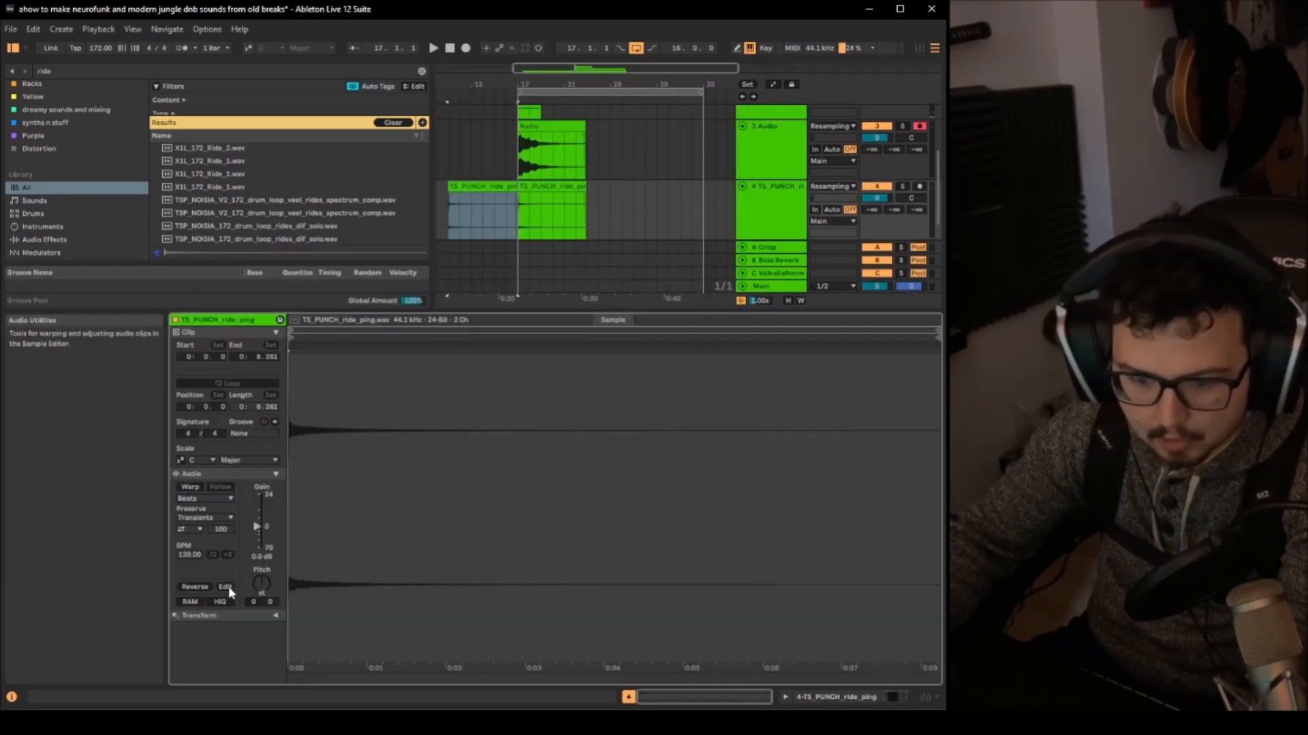
pyautogui.click(202, 587)
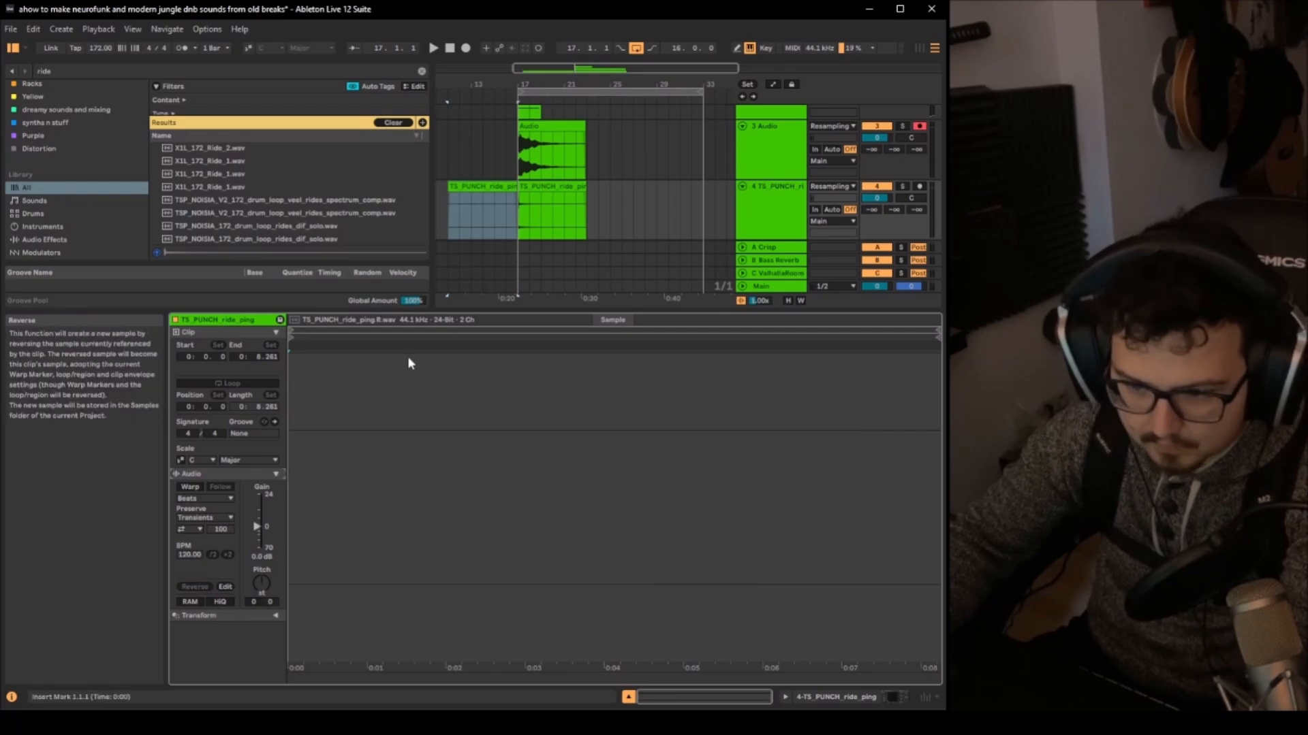
pyautogui.hotkey('shift', 'Tab')
# Shift the reversed ride clip so its end meets the start of the original ride at bar 17.
pyautogui.scroll(5, 517, 293)
pyautogui.scroll(4, 558, 293)
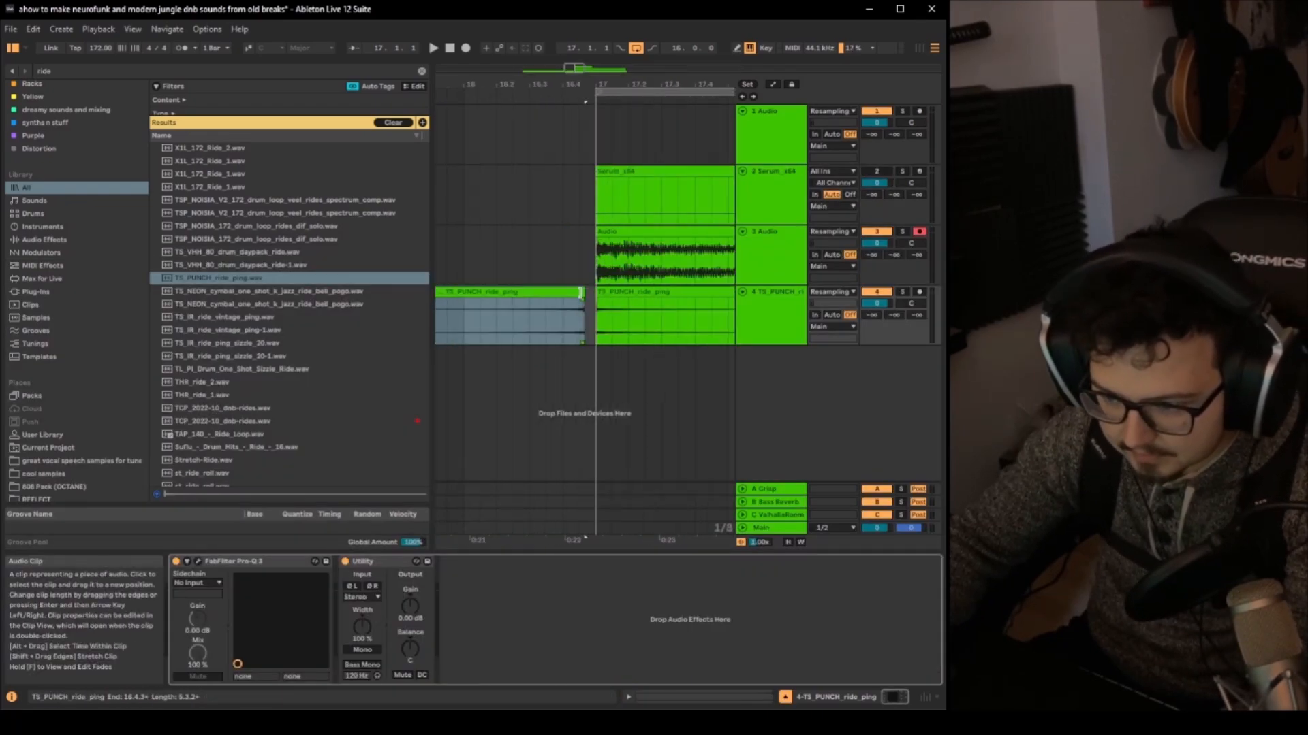
pyautogui.click(581, 293)
pyautogui.scroll(4, 587, 293)
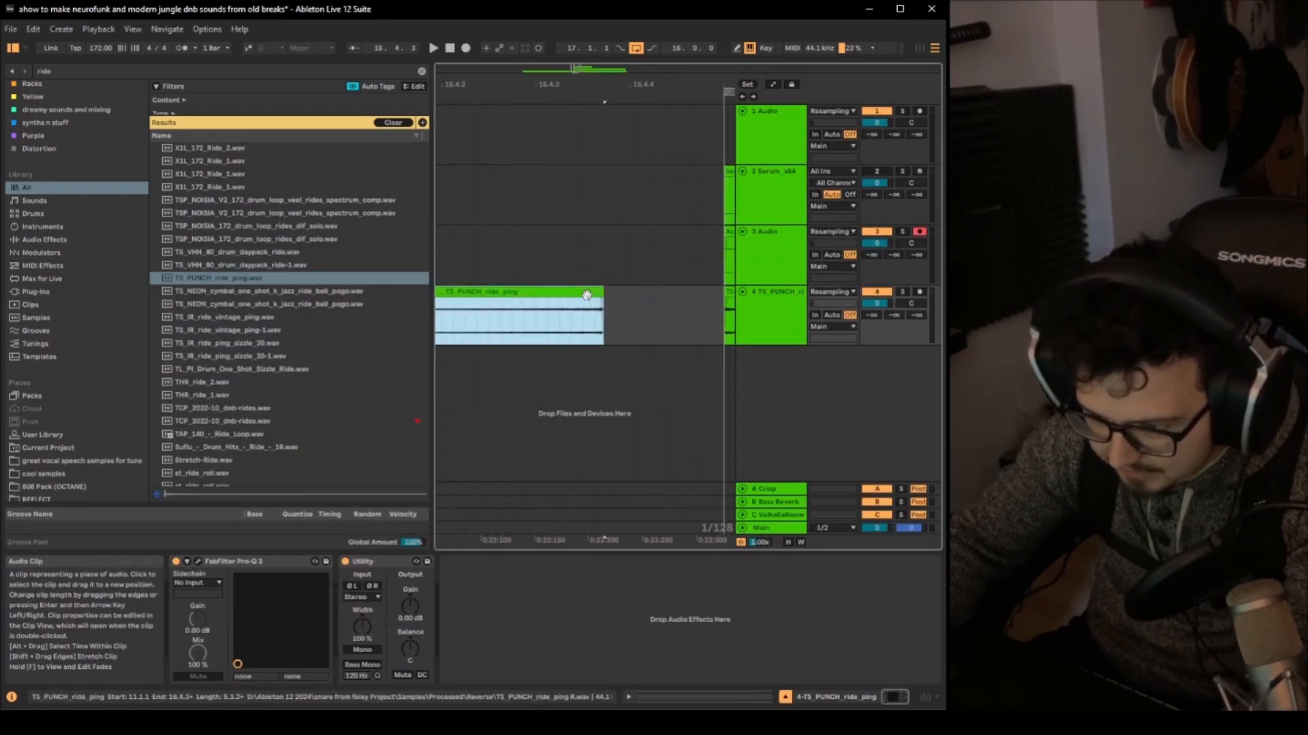
pyautogui.scroll(-4, 576, 307)
pyautogui.moveTo(569, 293); pyautogui.dragTo(669, 295)
pyautogui.scroll(3, 588, 297)
pyautogui.scroll(5, 614, 297)
pyautogui.scroll(4, 661, 293)
pyautogui.scroll(-4, 661, 294)
pyautogui.click(688, 314)
pyautogui.scroll(-5, 632, 320)
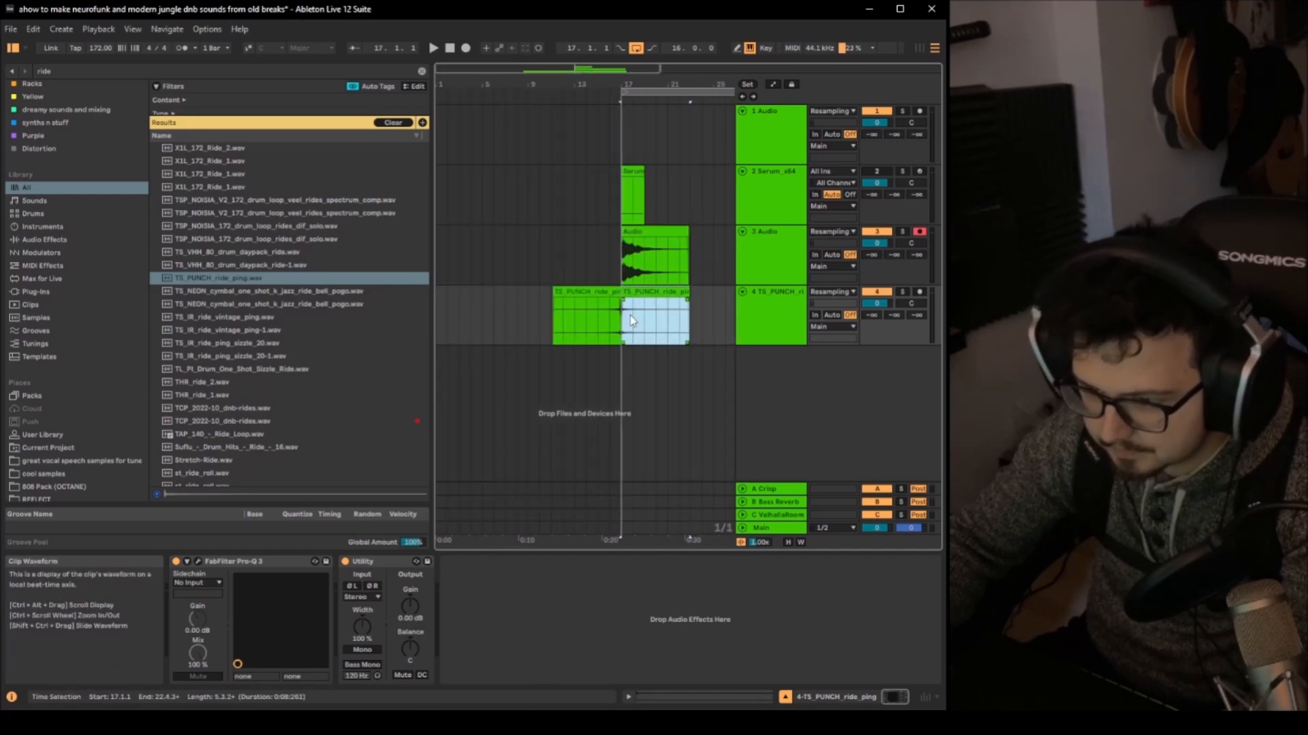
# Trim the reversed ride to start at about bar 15, and move the 16-bar loop to bar 15 for playback.
pyautogui.moveTo(550, 295); pyautogui.dragTo(591, 292)
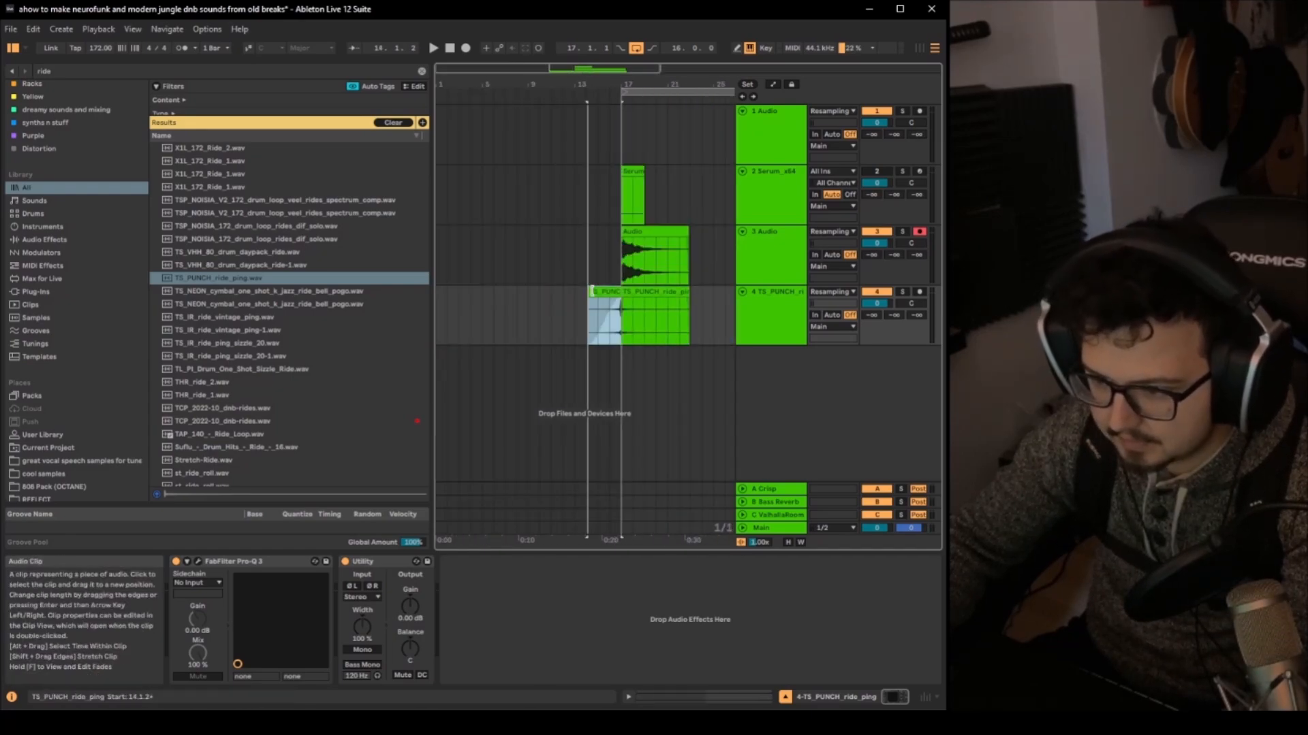
pyautogui.moveTo(660, 96); pyautogui.dragTo(636, 96)
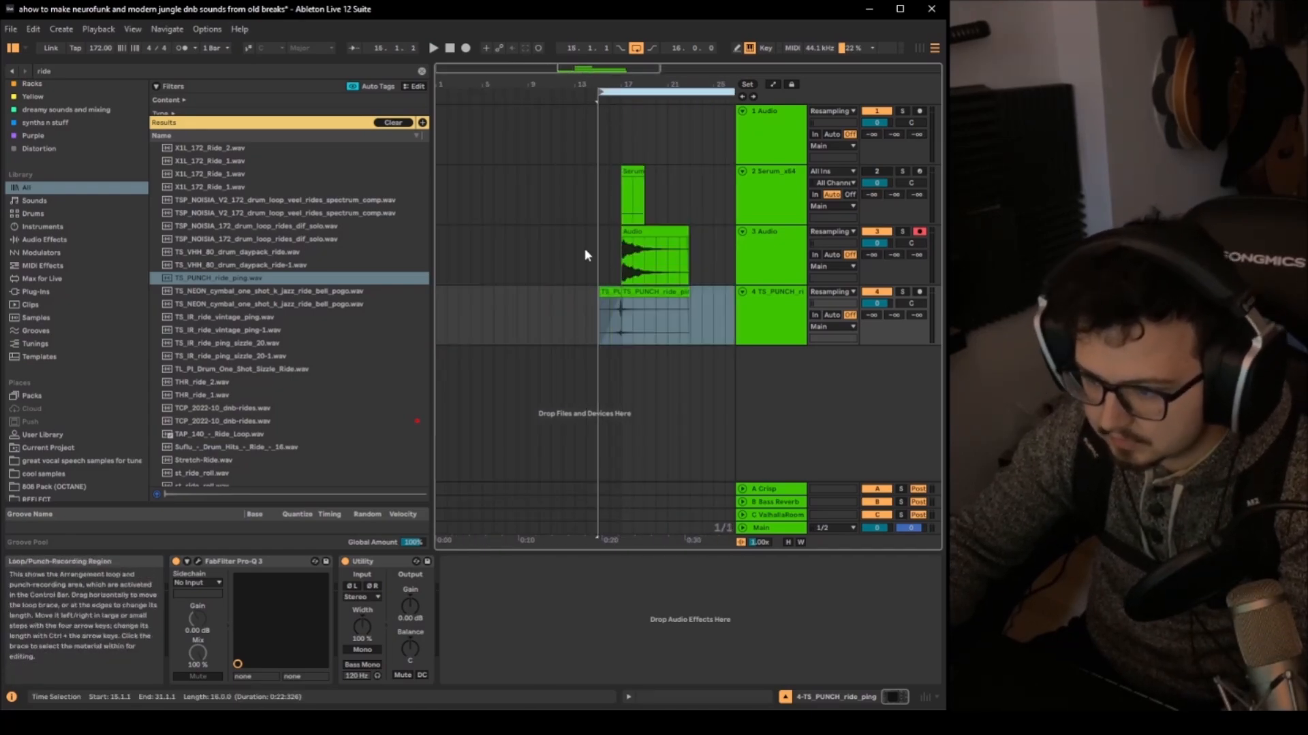
pyautogui.press('space')
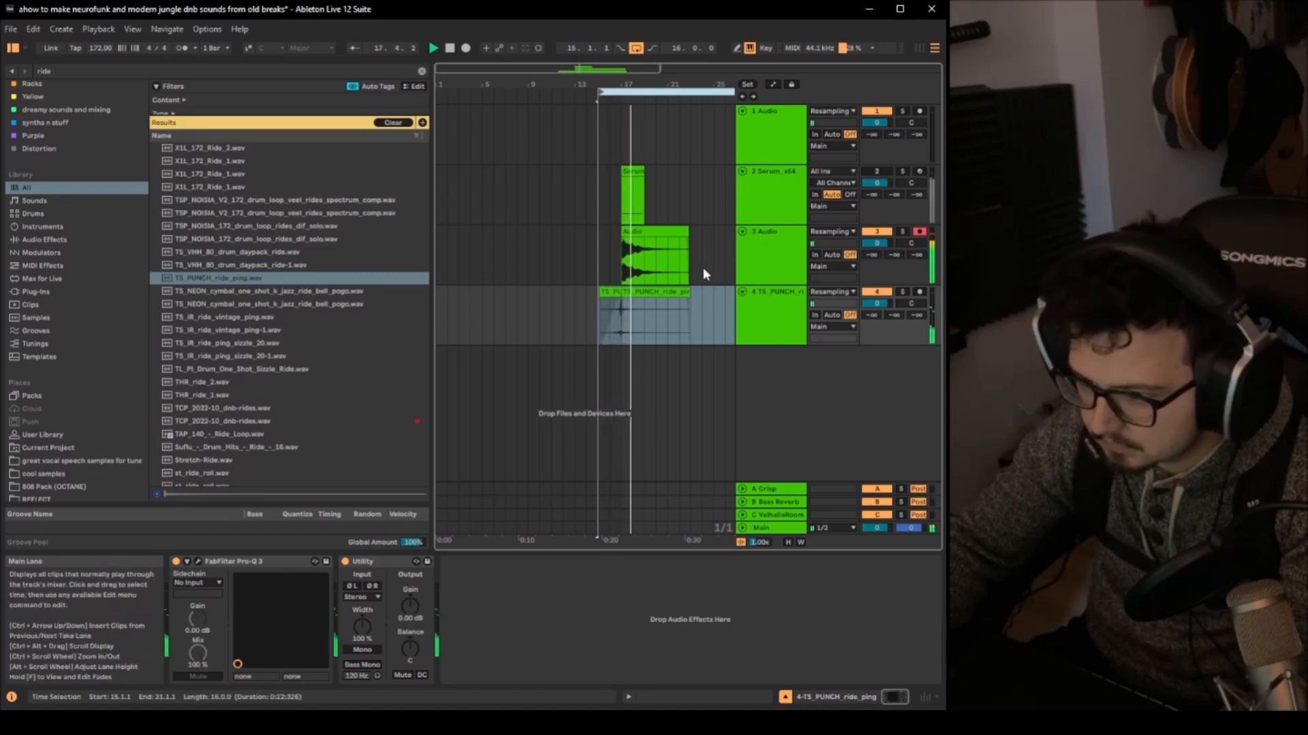
# Lengthen the resampled bass clip's fade-out to cover nearly the whole clip, and play back from bar 16.
pyautogui.click(634, 251)
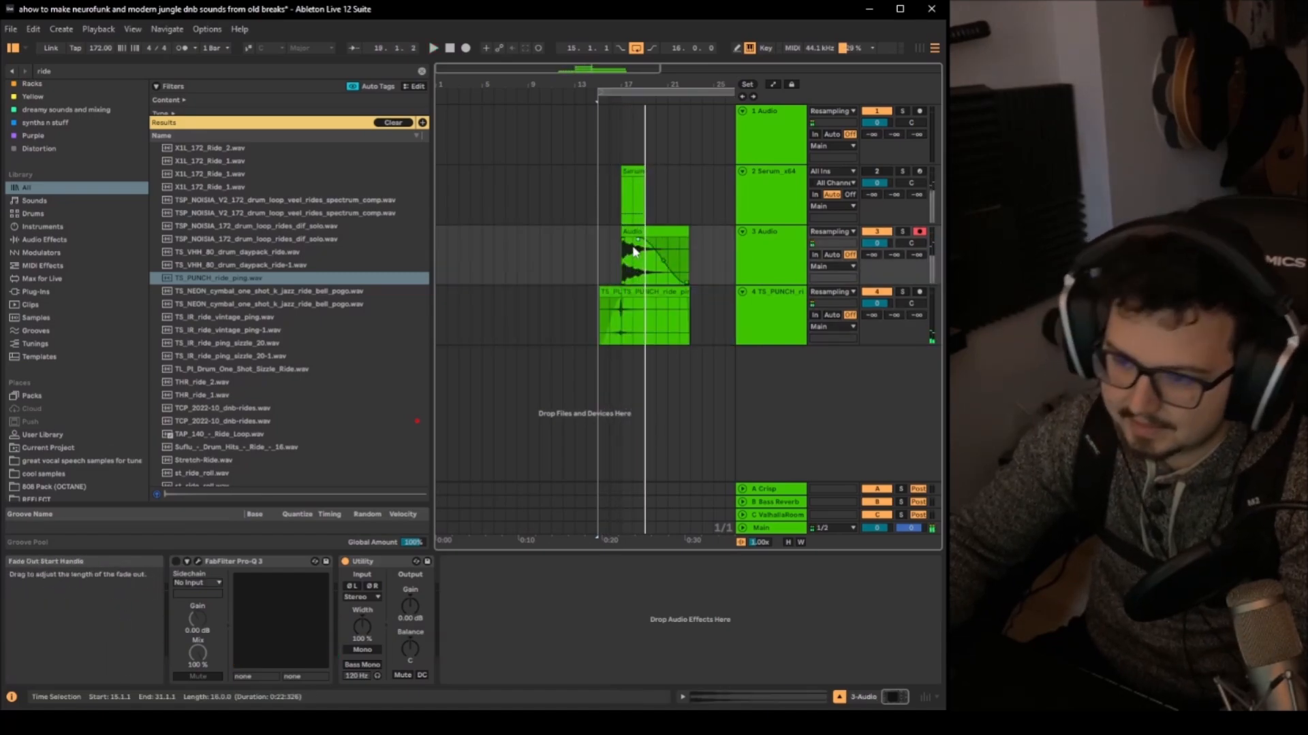
pyautogui.moveTo(633, 251); pyautogui.dragTo(624, 255)
pyautogui.click(610, 262)
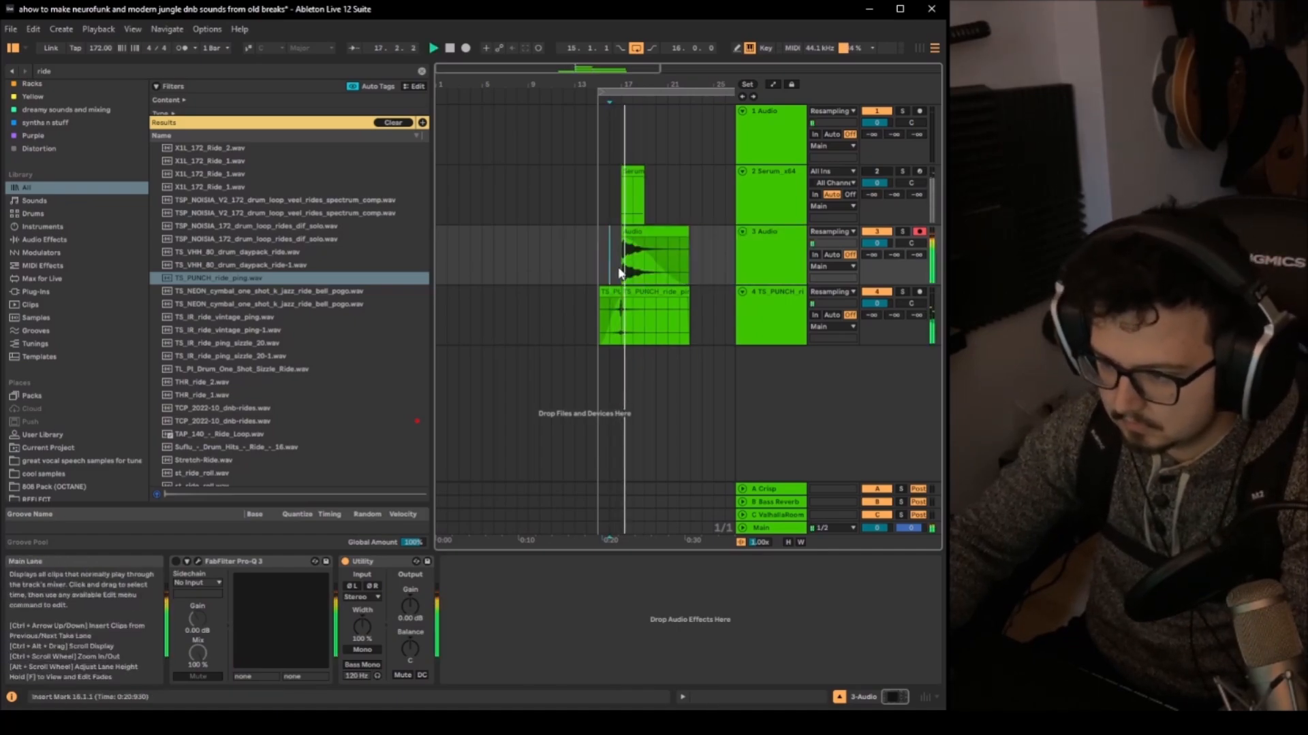
# Solo the Serum track and select its range from bar 17 to about bar 22, matching the resampled clip.
pyautogui.click(753, 263)
pyautogui.click(766, 197)
pyautogui.press('space')
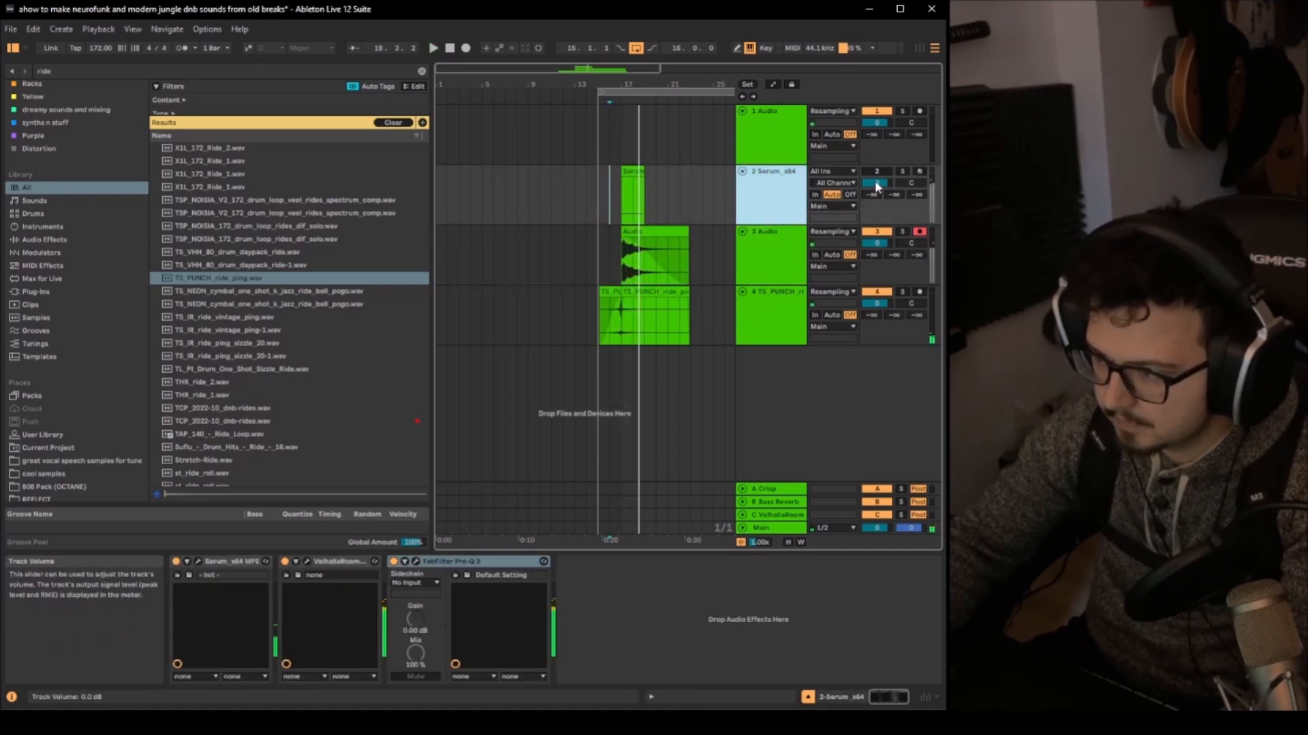
pyautogui.click(901, 171)
pyautogui.click(672, 232)
pyautogui.click(754, 195)
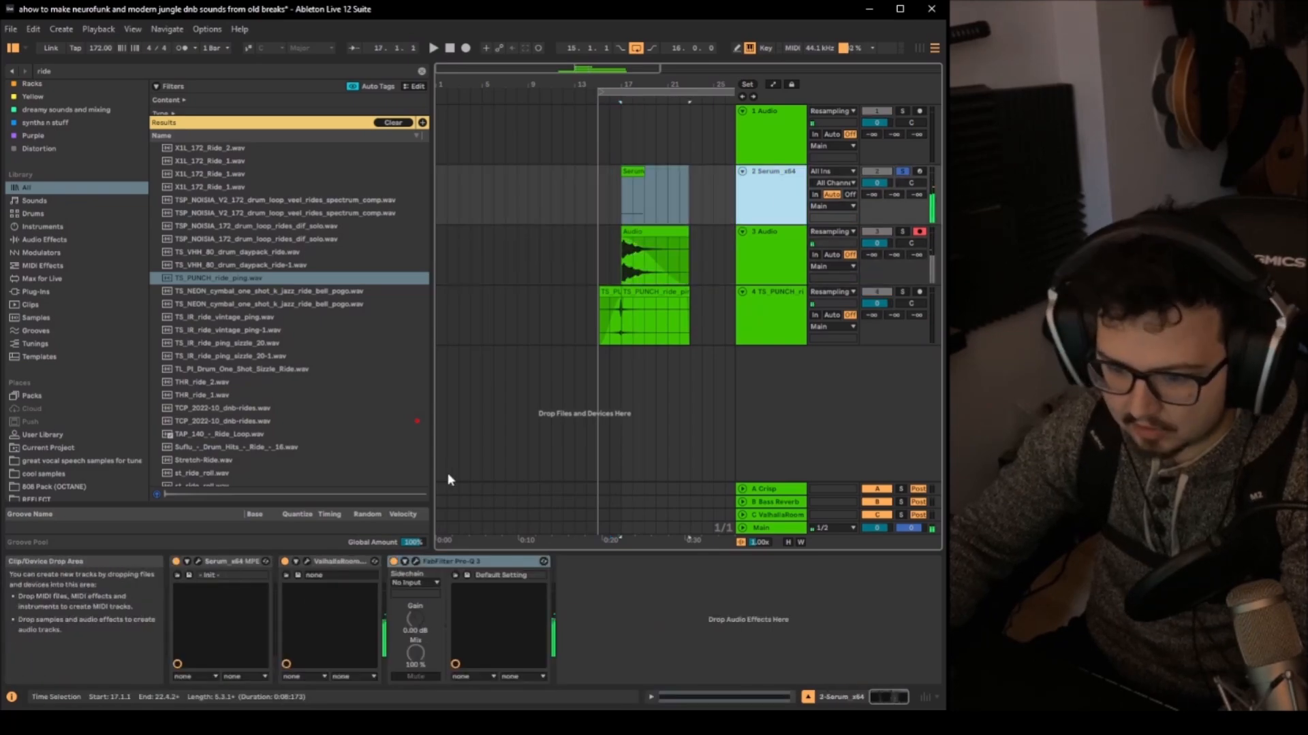
# Remove the bell boost from the Serum track's FabFilter Pro-Q 3 and sweep its high cut down to the low frequencies.
pyautogui.click(414, 564)
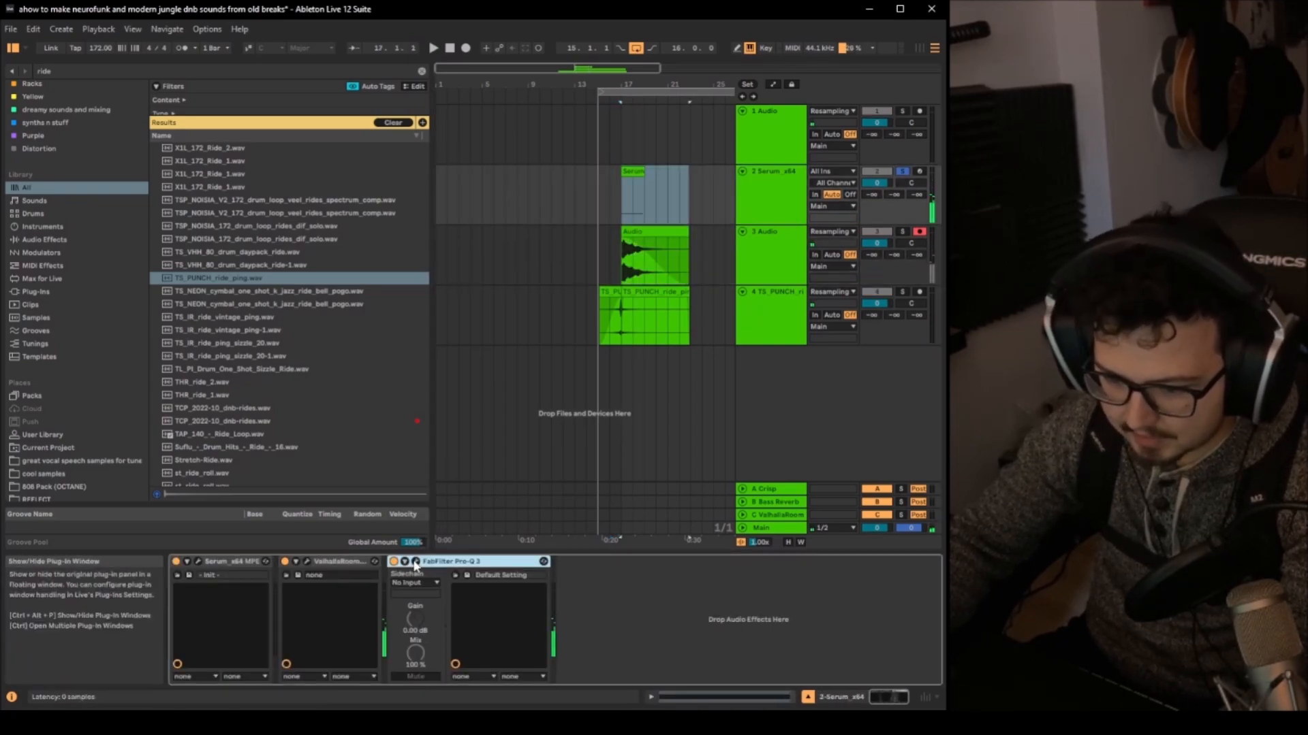
pyautogui.click(415, 561)
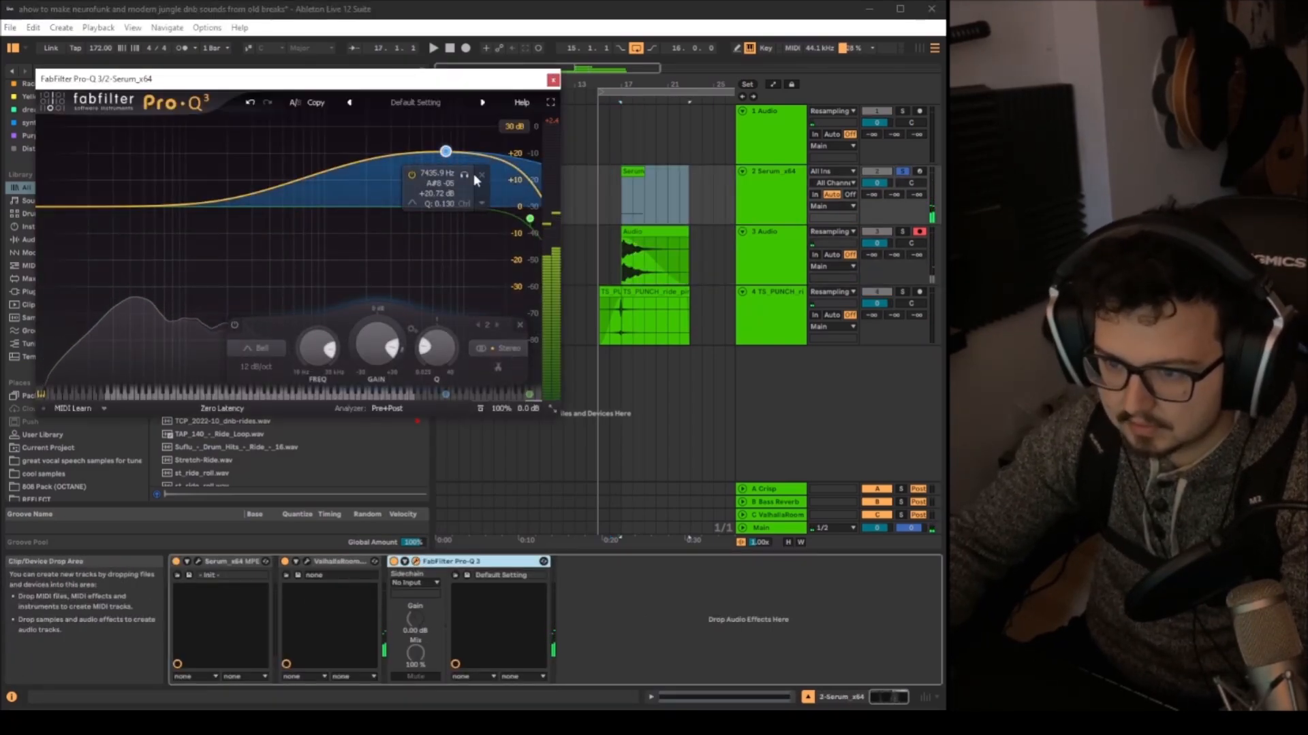
pyautogui.click(480, 175)
pyautogui.moveTo(530, 218); pyautogui.dragTo(227, 225)
# Reorder the Serum chain so ValhallaRoom follows FabFilter Pro-Q 3, and play back from bar 17.
pyautogui.moveTo(340, 561); pyautogui.dragTo(552, 557)
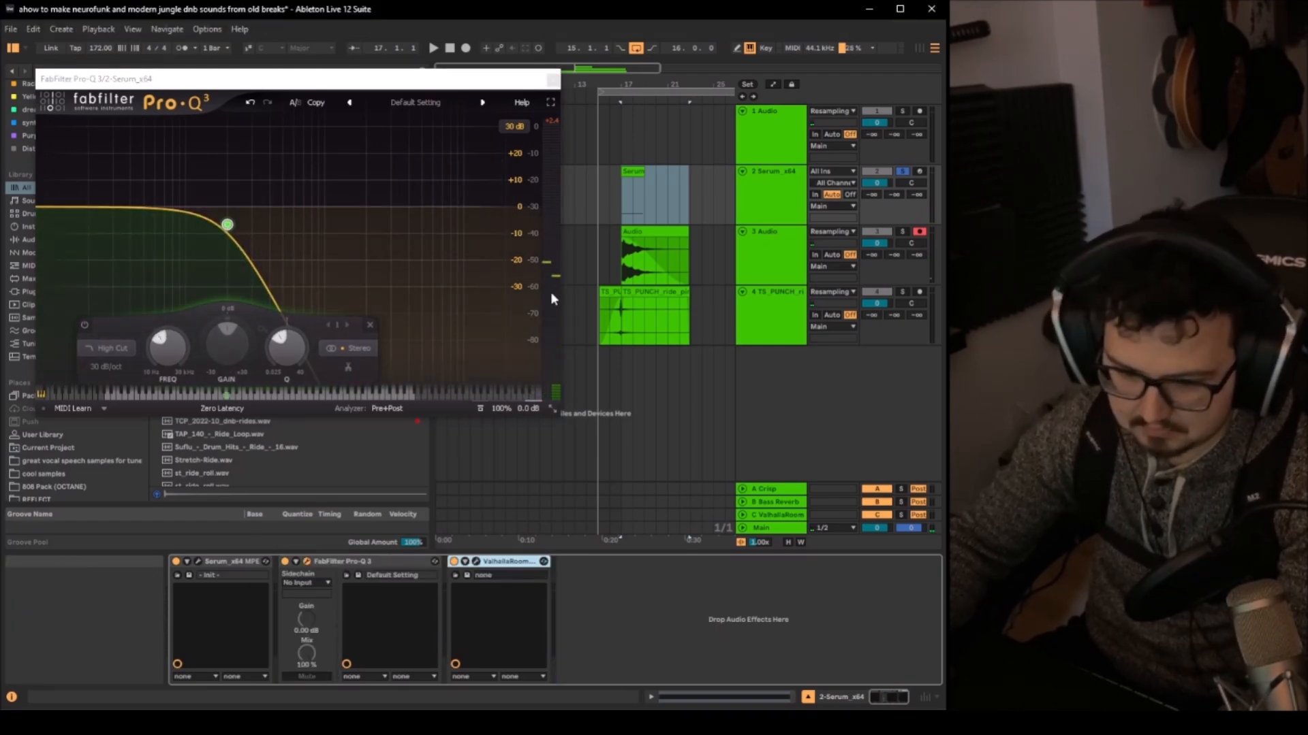
pyautogui.click(626, 216)
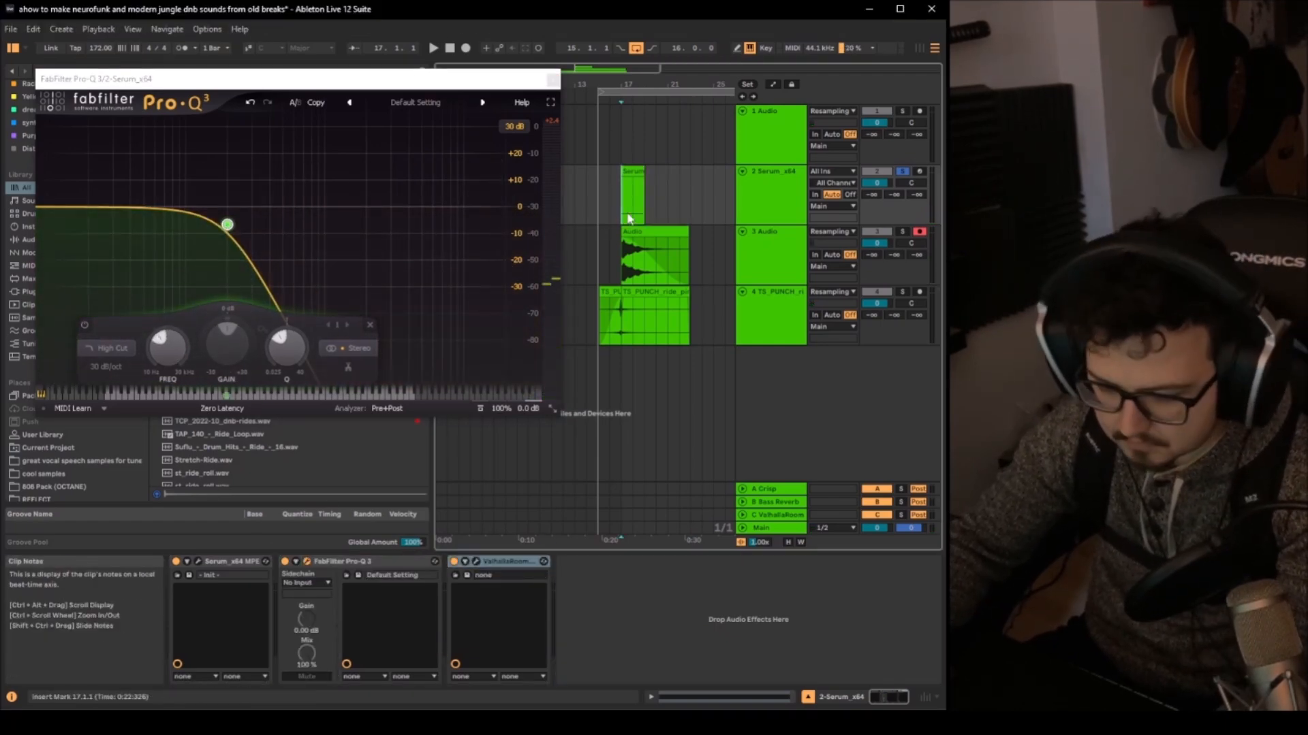
pyautogui.press('space')
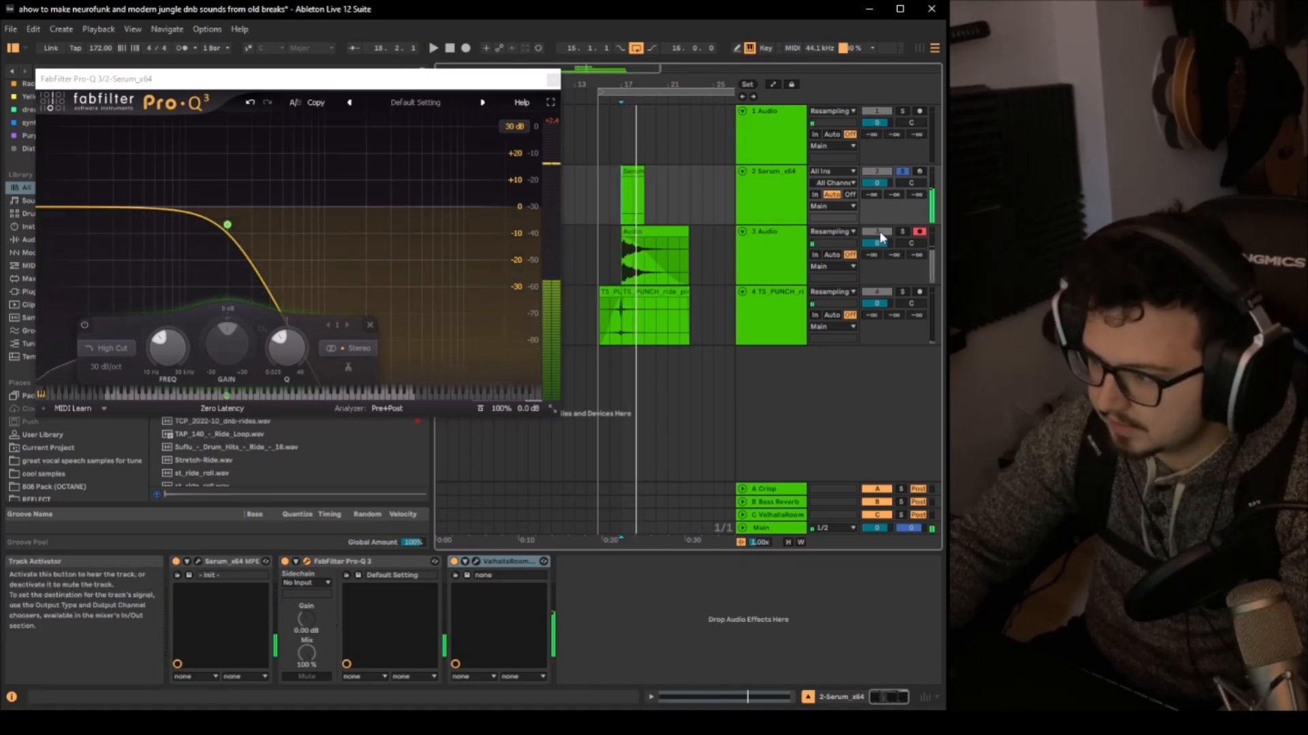
# Mute the resampled audio track, unsolo and activate the Serum track, and play everything from bar 15.
pyautogui.click(598, 335)
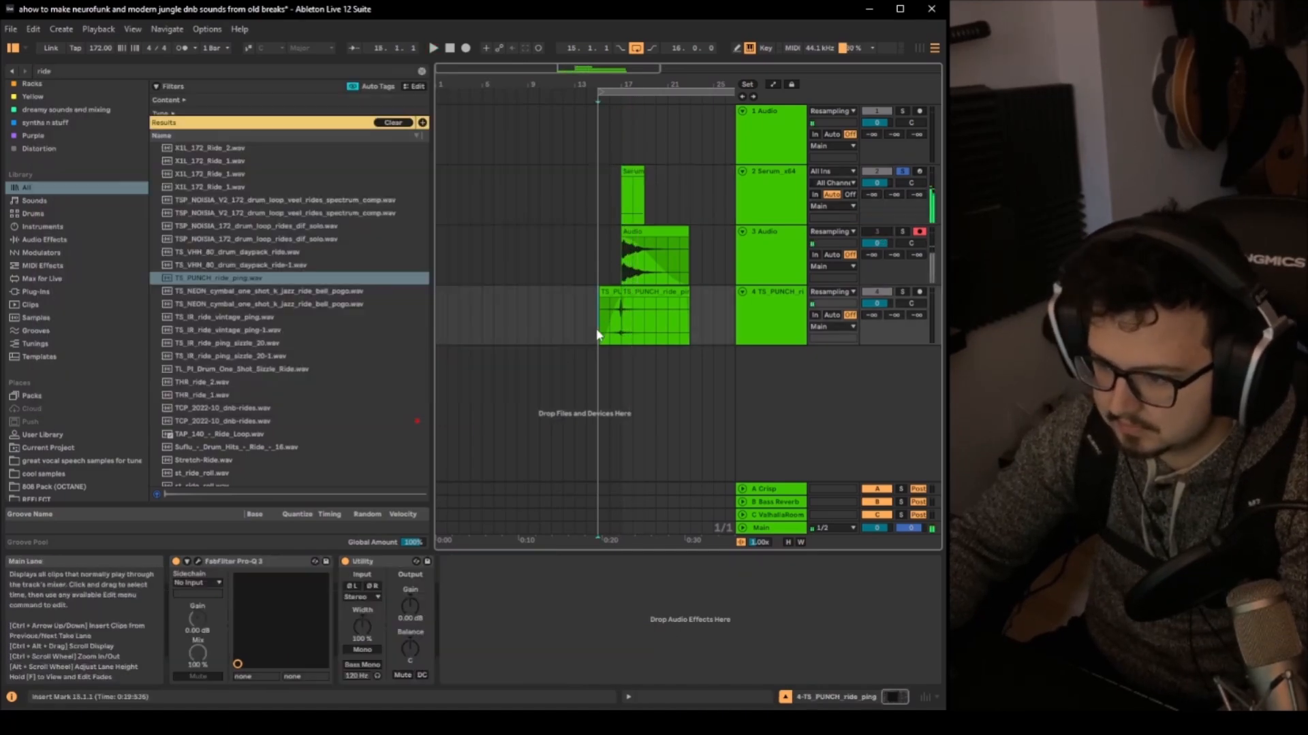
pyautogui.click(903, 171)
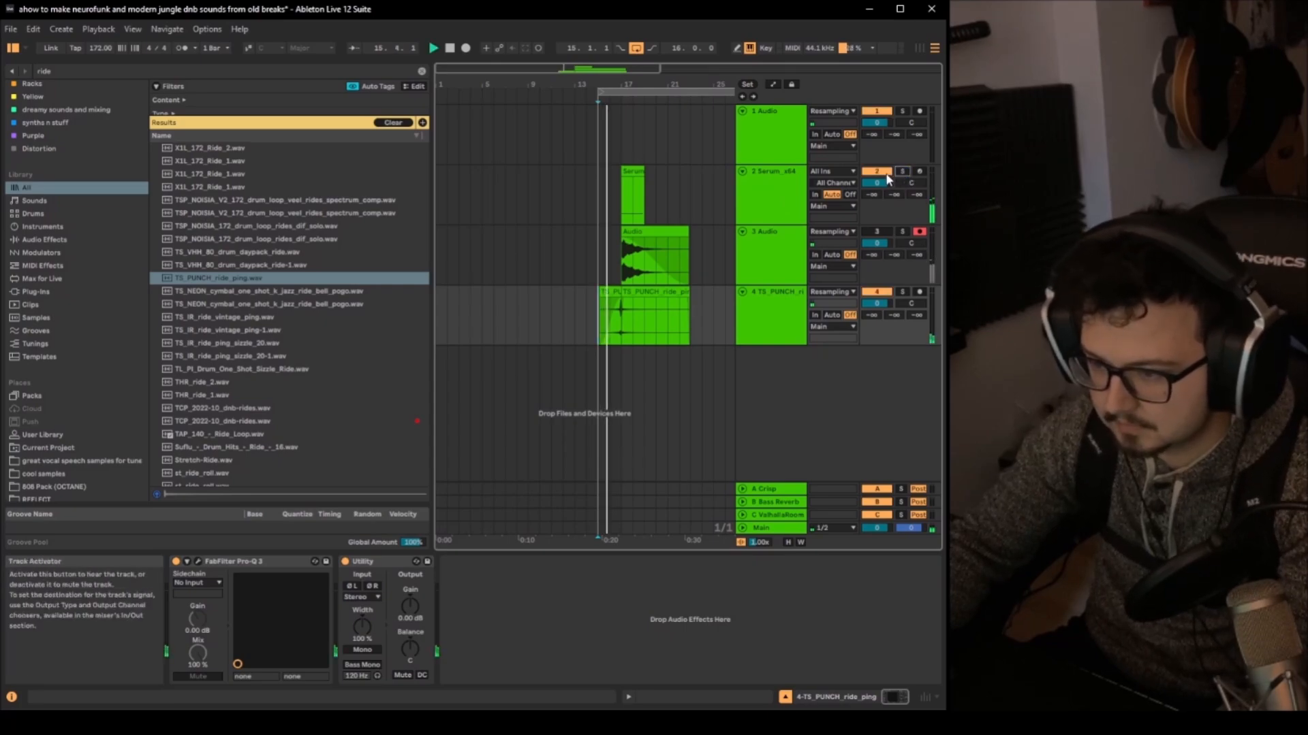